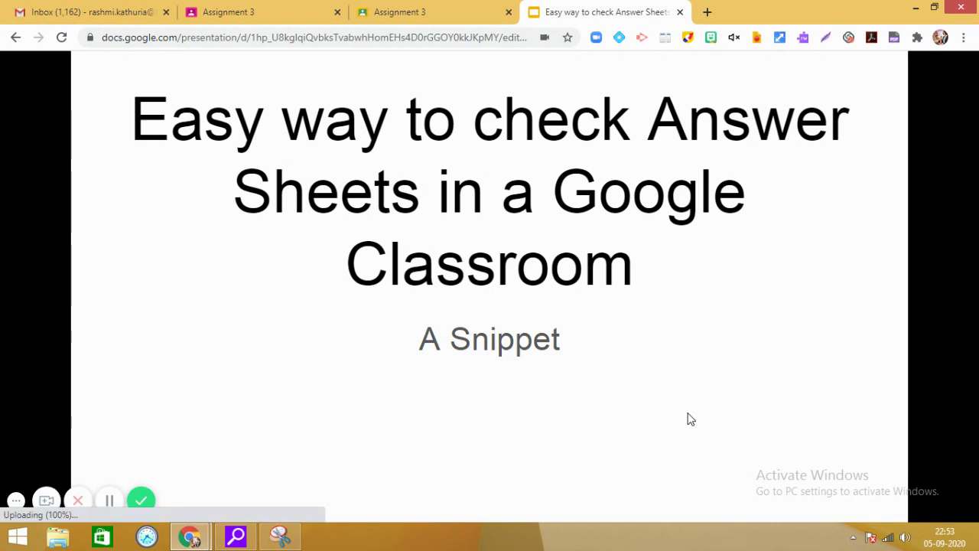
- Advance the slideshow past the Google search and web store slides to the extension-icon slide
mouse_move(853, 367)
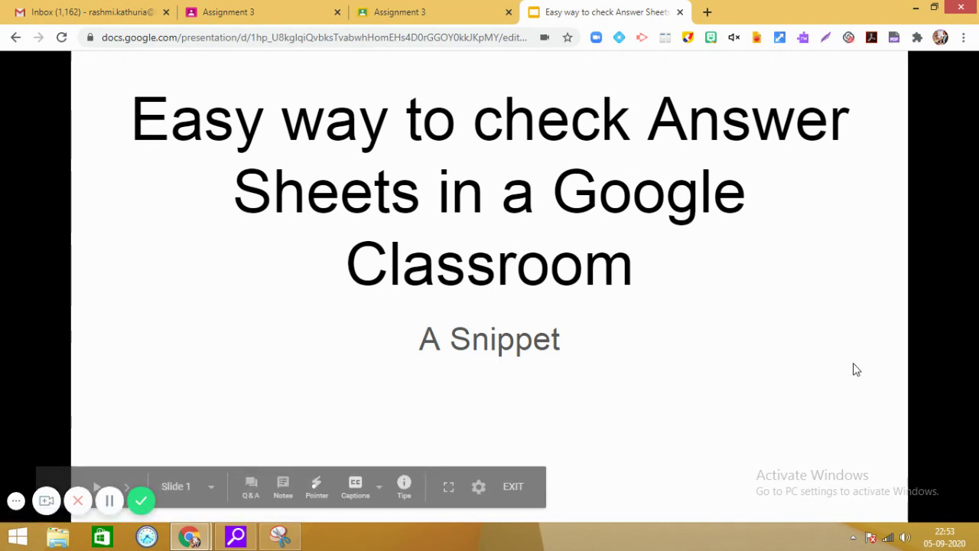
click(753, 329)
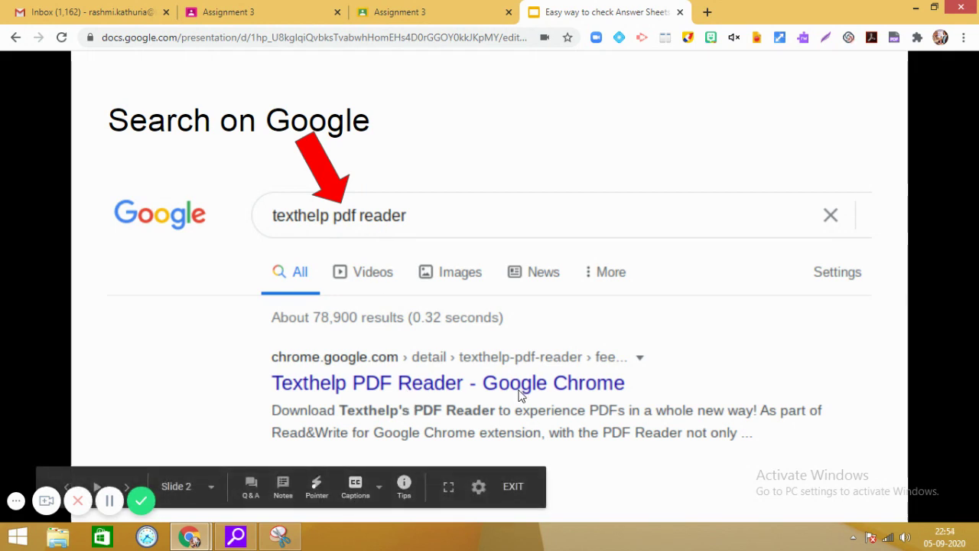
click(731, 342)
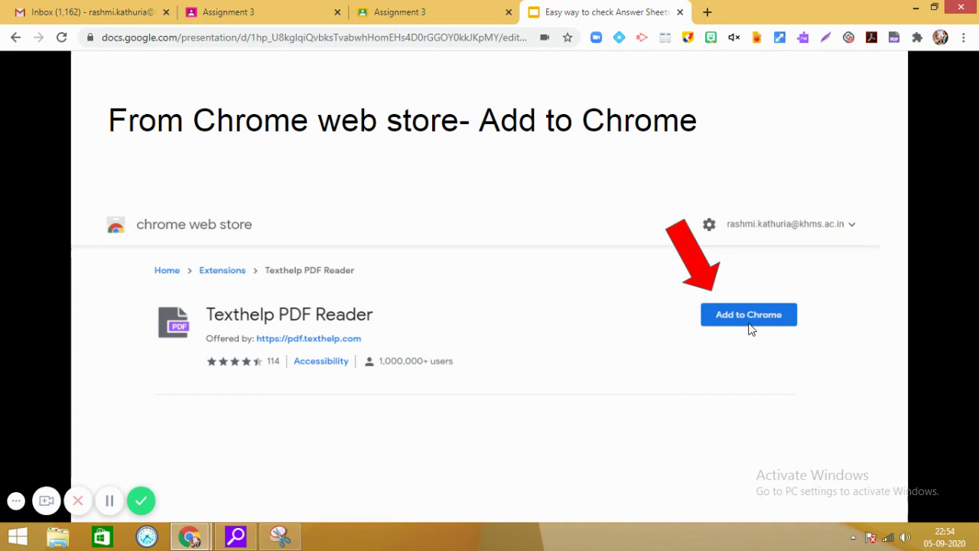
click(625, 369)
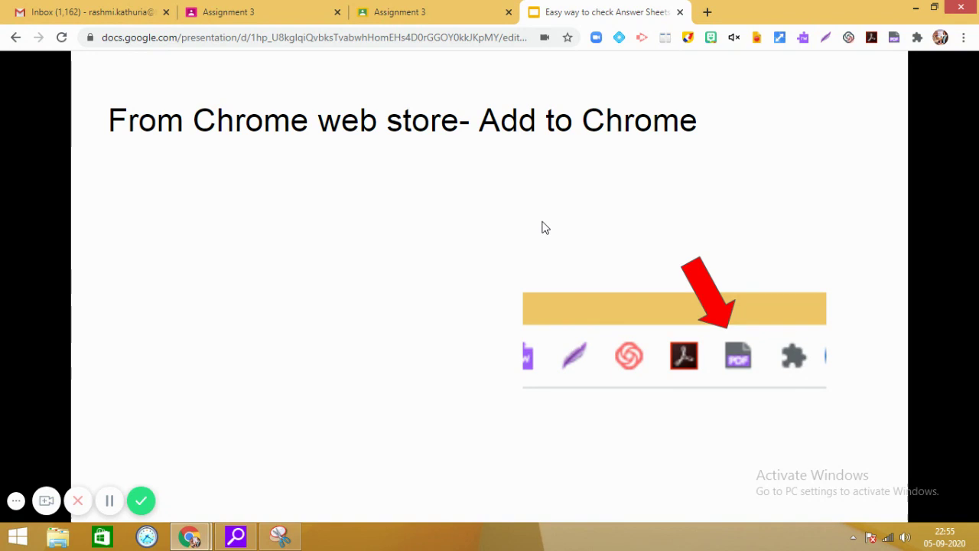
- Advance to slide 5 on enabling Classroom Integration in Texthelp PDF Reader settings
click(541, 227)
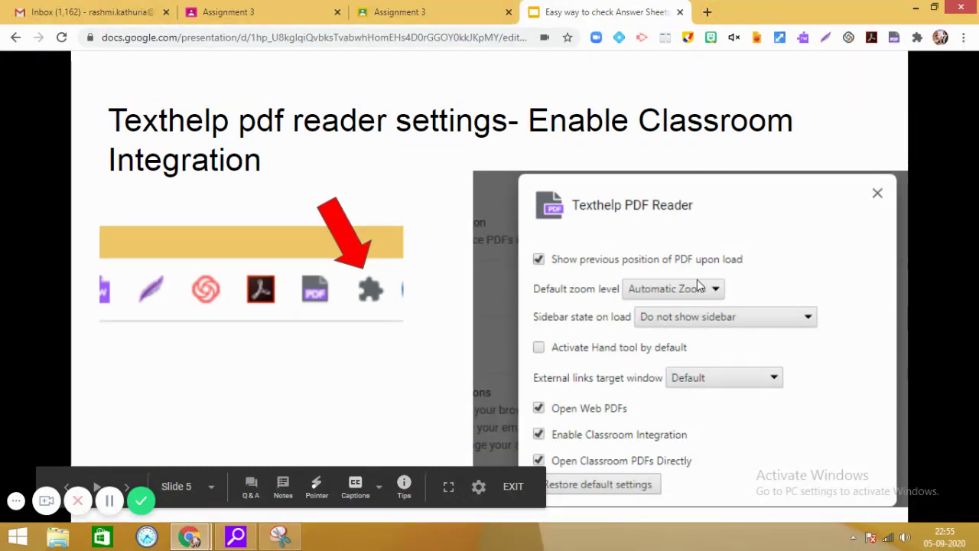
- Advance to the 'Go to your Google classroom...' slide with the assignment screenshot
click(436, 408)
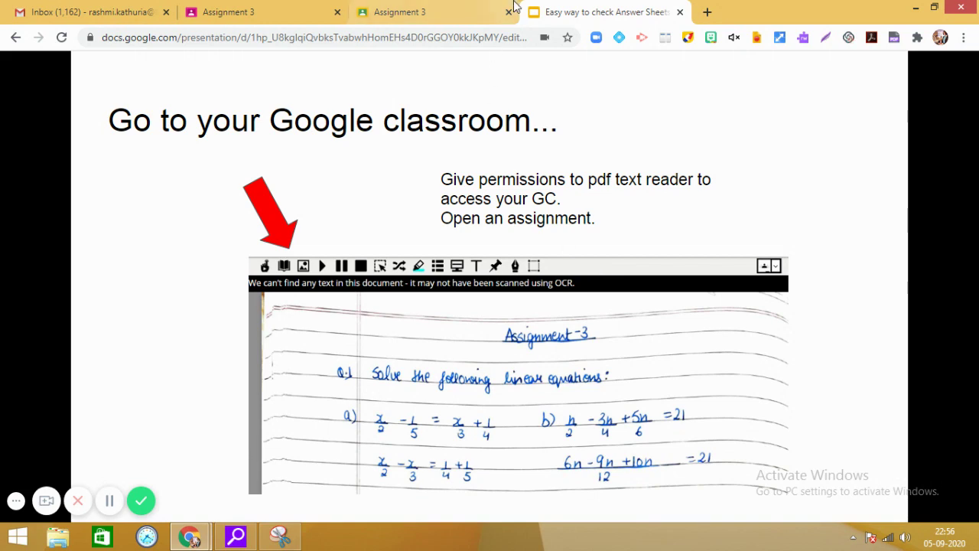
- Switch to the student's Assignment 3 submission and select Freehand Drawing
click(430, 13)
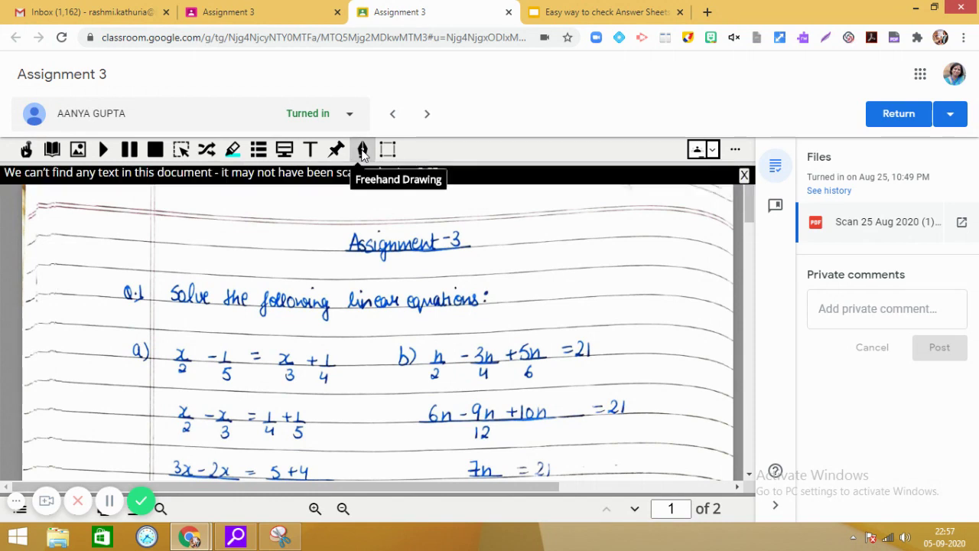
click(363, 151)
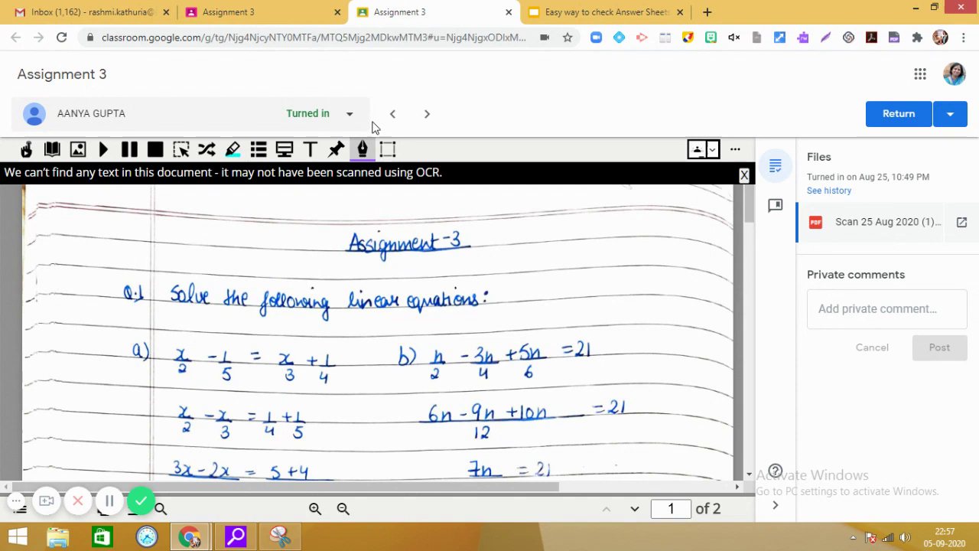
click(363, 151)
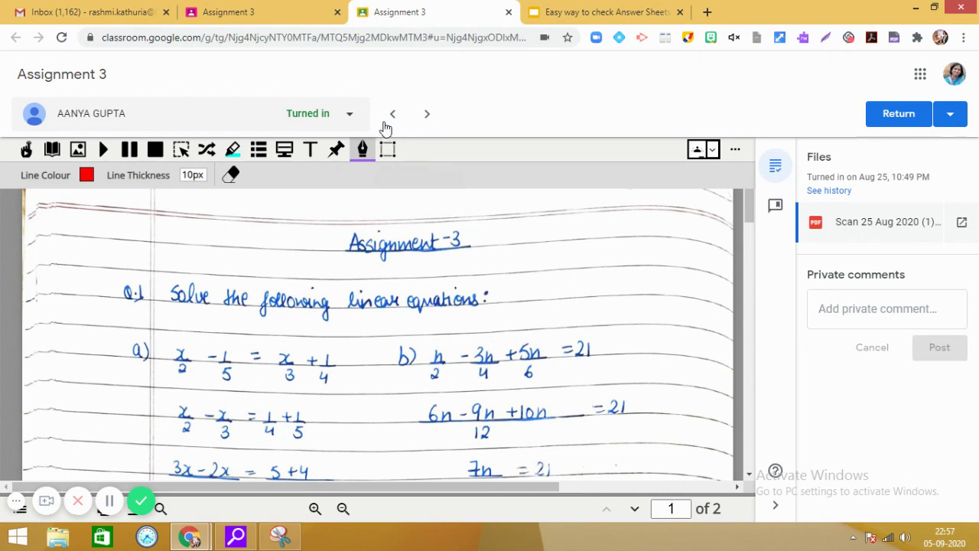
- Reload the assignment page and reselect the Freehand Drawing tool
click(505, 41)
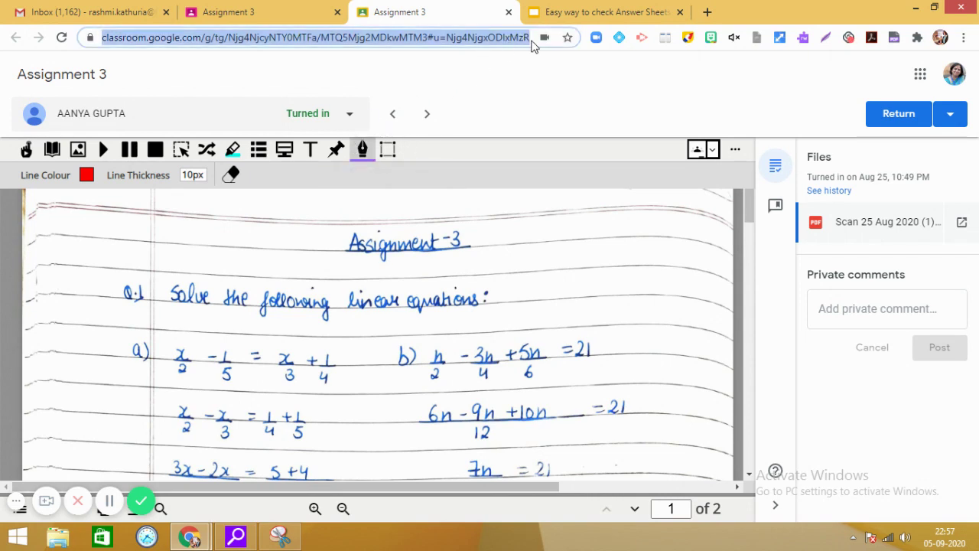
click(533, 42)
key(Return)
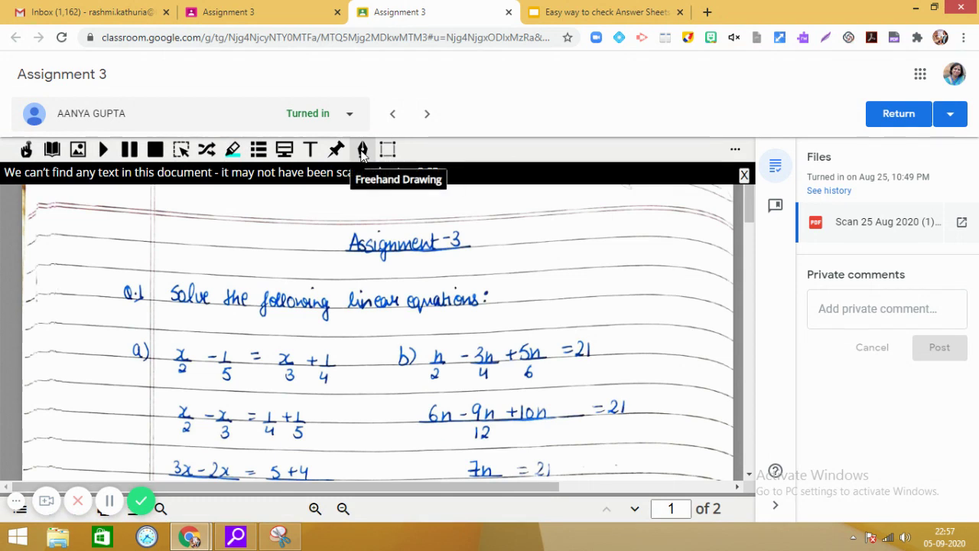
click(362, 149)
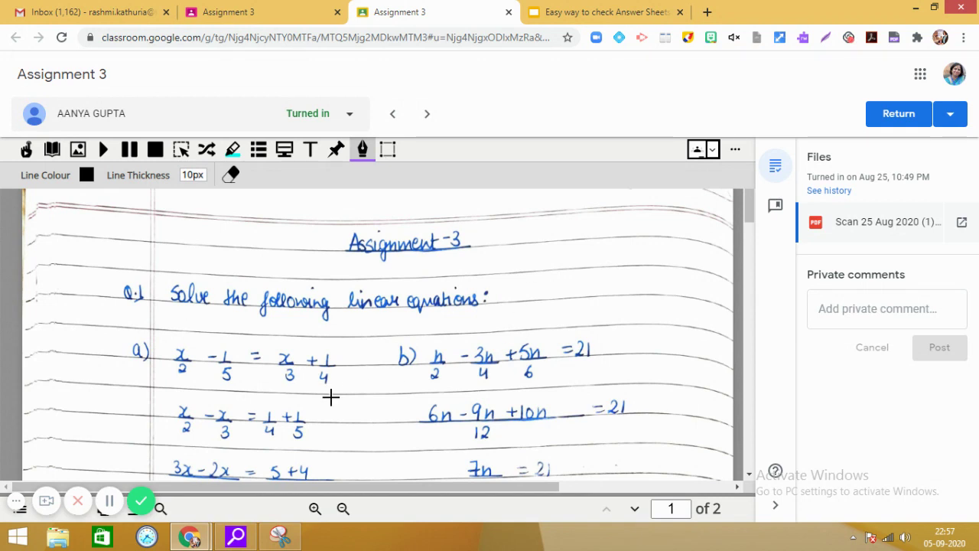
- Draw a black tick beside equation a) and a circled 2 in the left margin
click(309, 150)
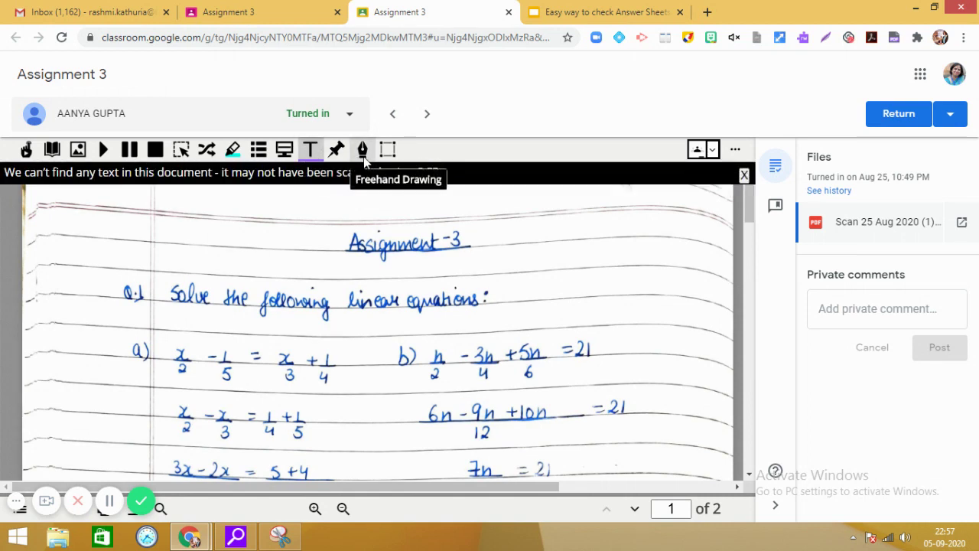
click(362, 150)
drag(312, 414, 401, 350)
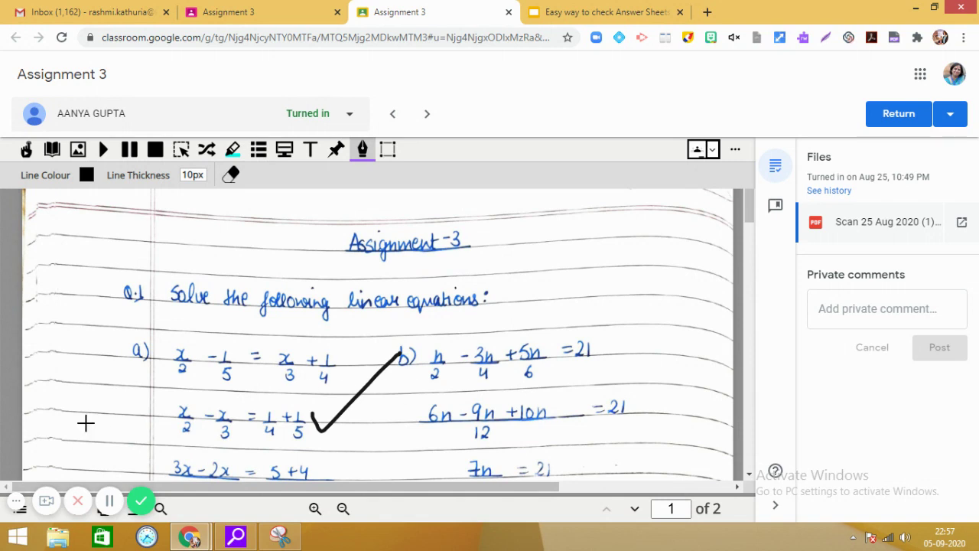
mouse_move(99, 385)
mouse_down()
mouse_move(95, 412)
mouse_move(123, 410)
mouse_up()
mouse_move(129, 362)
mouse_down()
mouse_move(86, 375)
mouse_move(115, 426)
mouse_move(149, 365)
mouse_move(126, 354)
mouse_move(136, 349)
mouse_up()
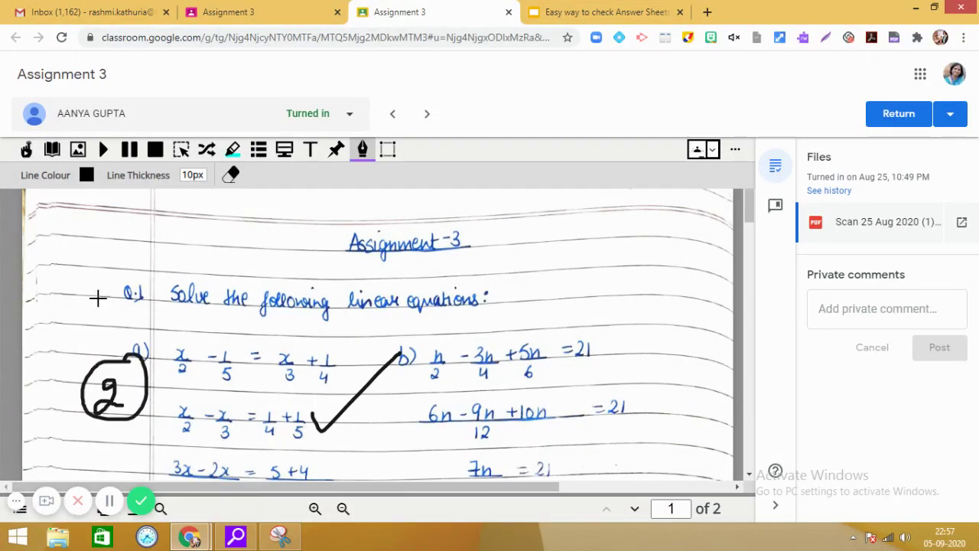
- Switch the pen to red, then draw a tick, circle 'linear equations' and add an arrow
click(87, 177)
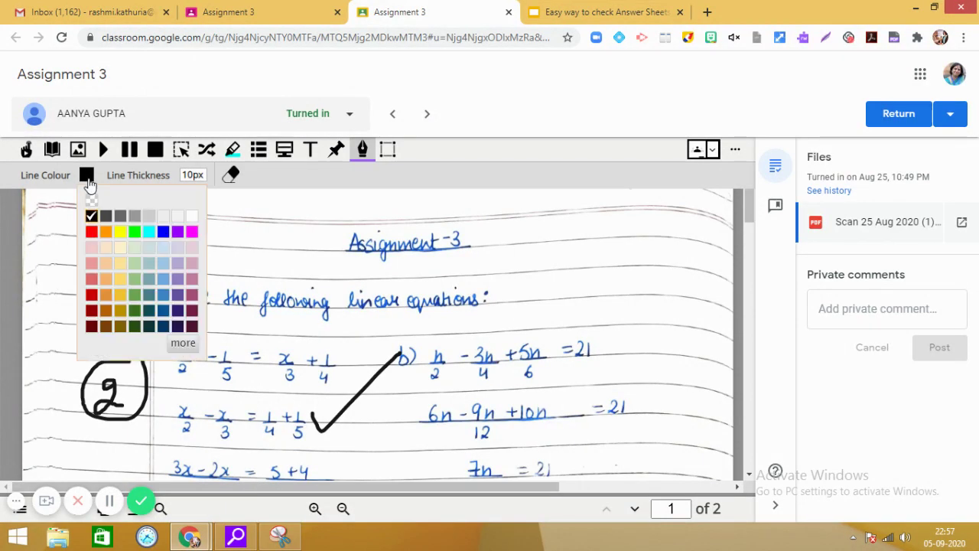
click(91, 233)
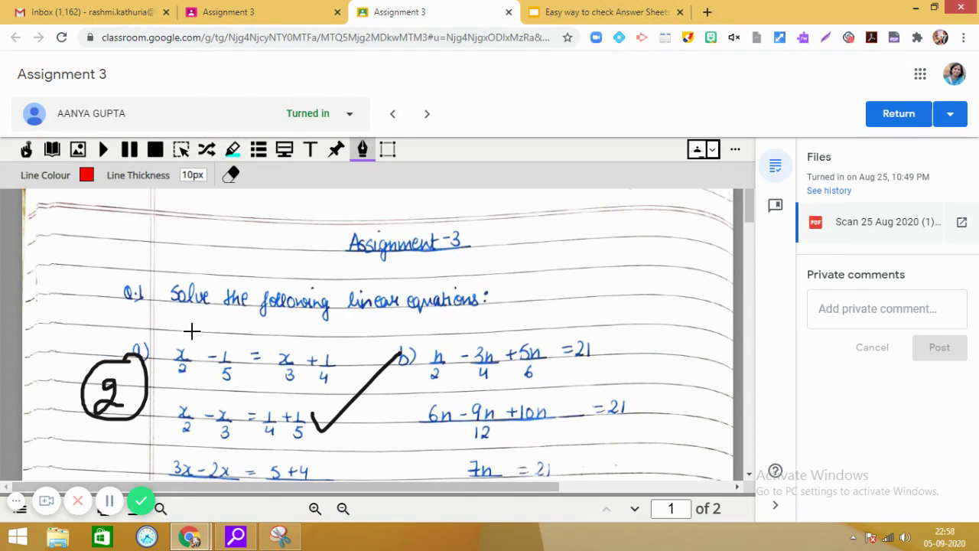
mouse_move(193, 325)
mouse_down()
mouse_move(231, 310)
mouse_move(251, 323)
mouse_move(253, 341)
mouse_move(234, 314)
mouse_move(231, 345)
mouse_move(265, 348)
mouse_move(268, 329)
mouse_up()
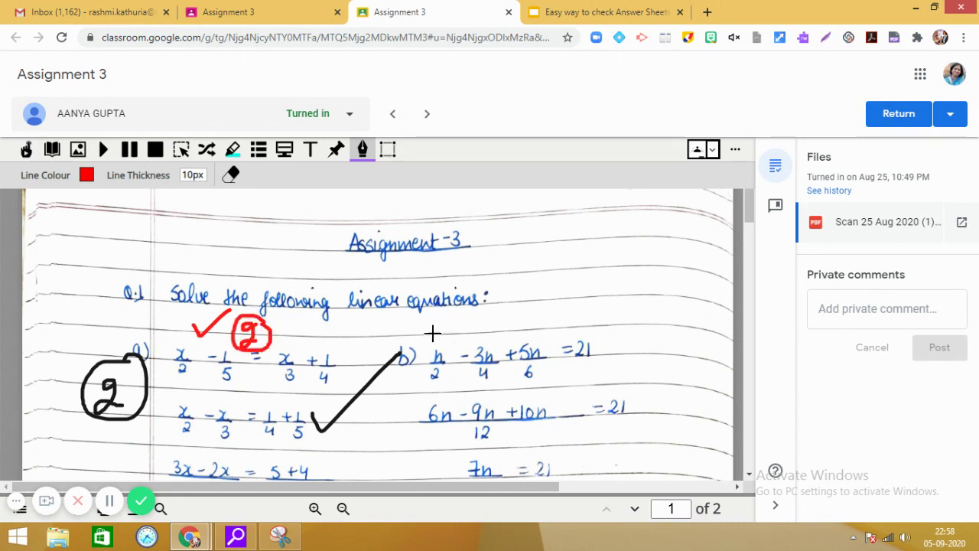
mouse_move(352, 317)
mouse_down()
mouse_move(488, 313)
mouse_move(412, 280)
mouse_move(325, 293)
mouse_move(344, 322)
mouse_move(358, 322)
mouse_up()
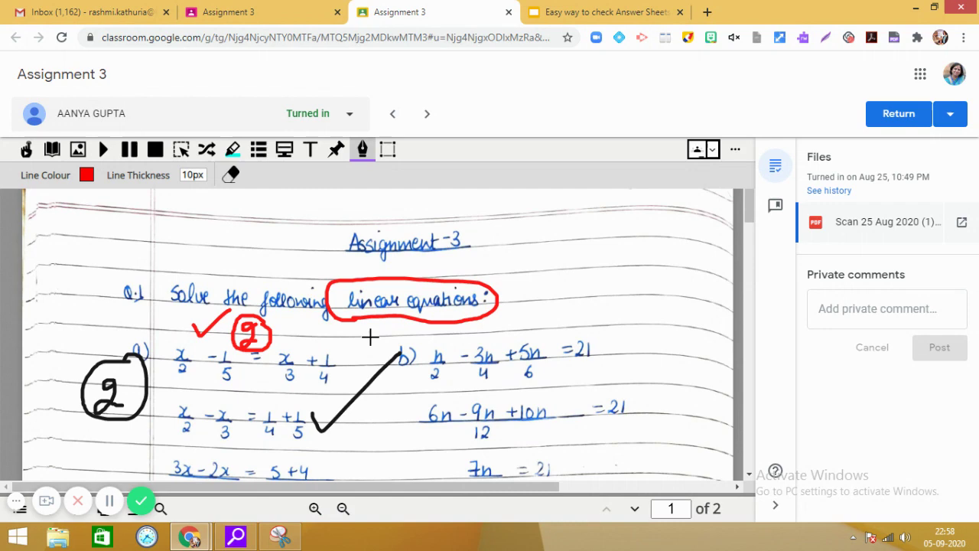
mouse_move(464, 295)
mouse_down()
mouse_move(518, 261)
mouse_move(514, 280)
mouse_up()
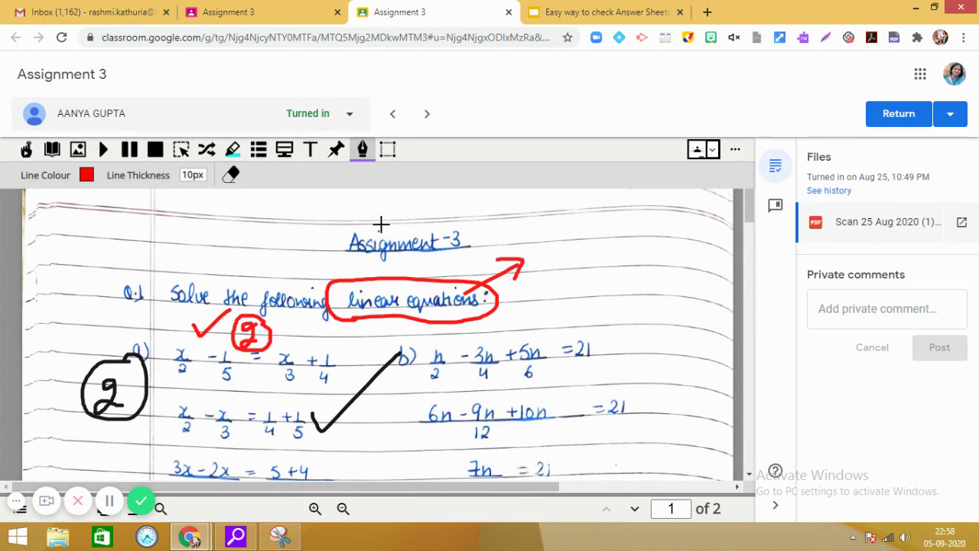
- Add a two-line typed note greeting the student by name and saying 'this is very nice.'
click(363, 151)
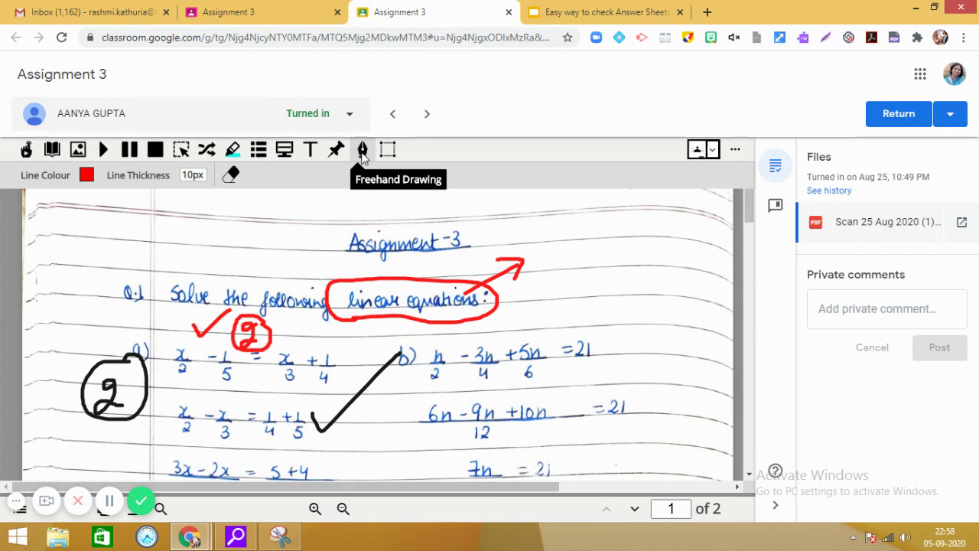
click(311, 152)
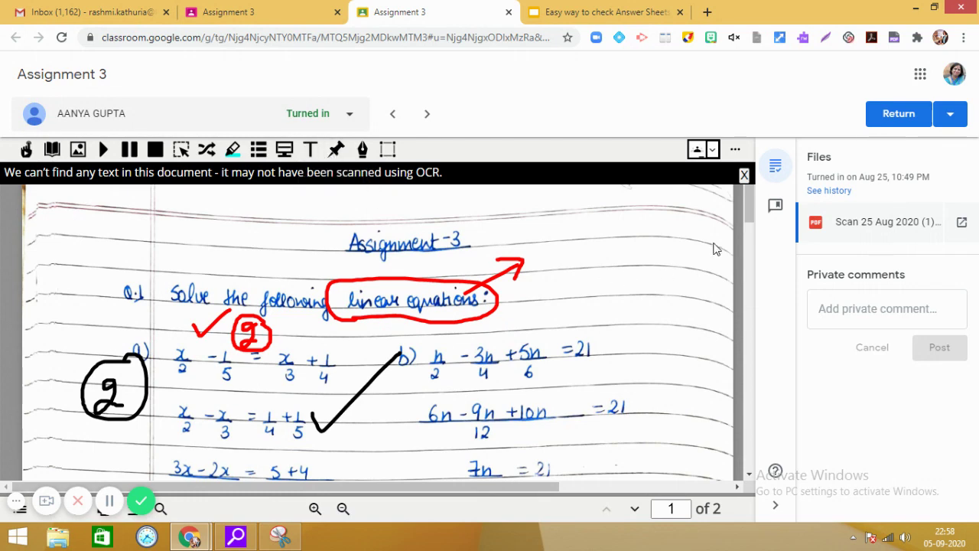
drag(748, 205, 752, 269)
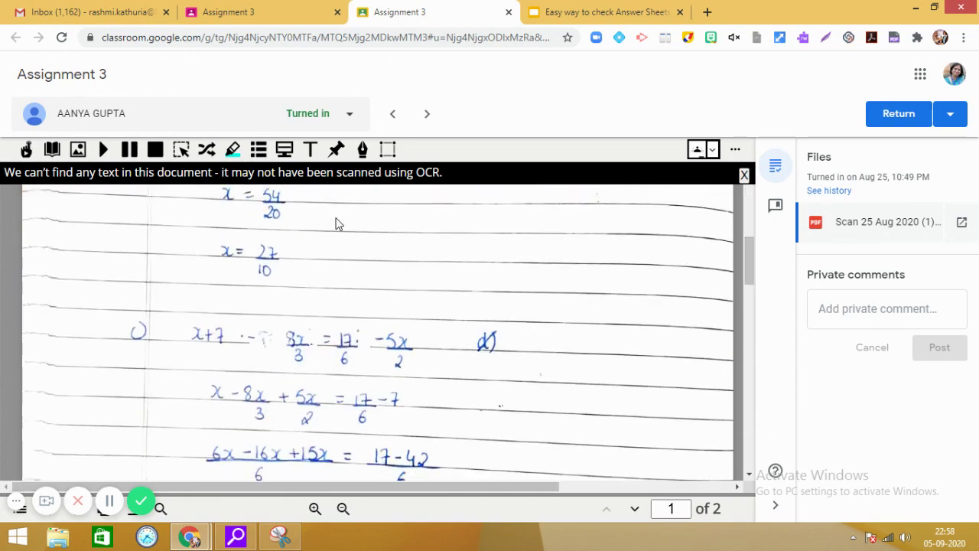
click(308, 150)
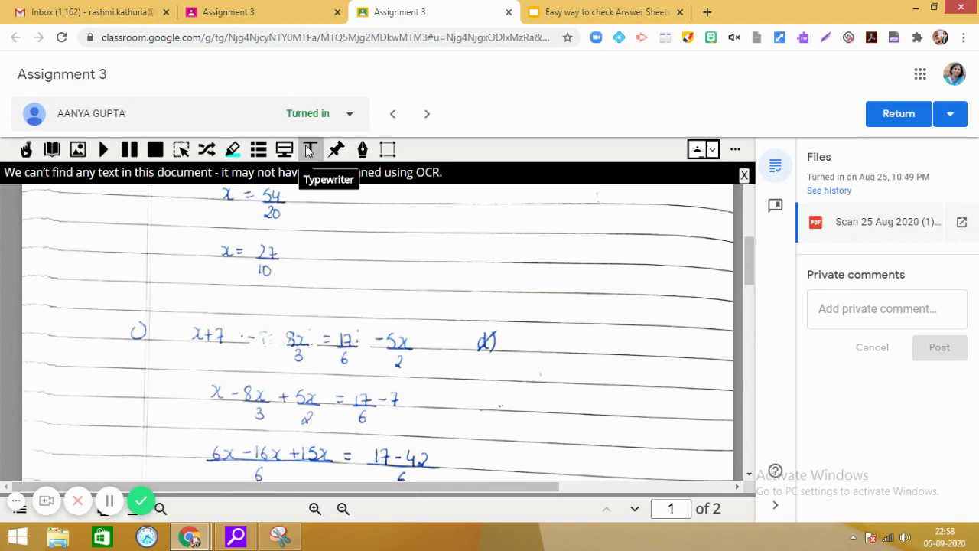
click(371, 237)
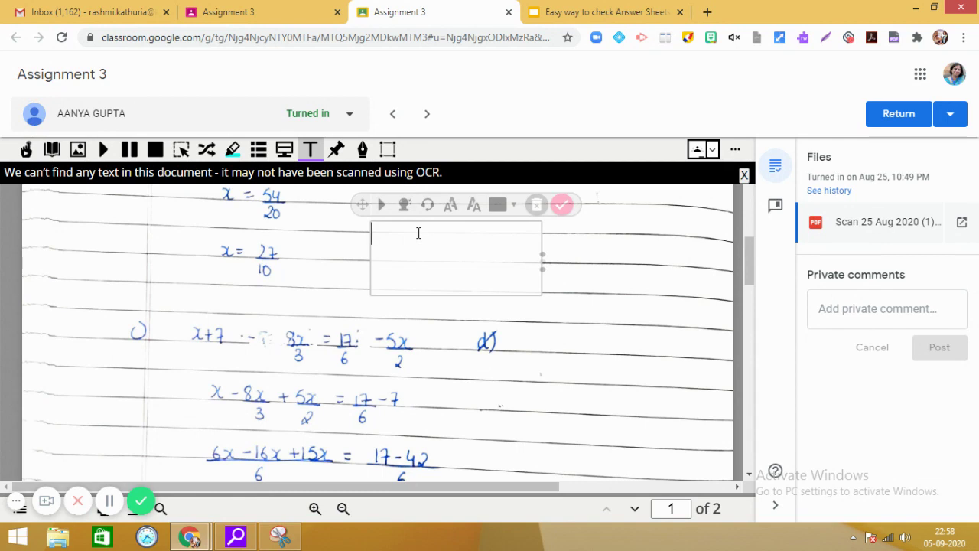
text(Hello Anya)
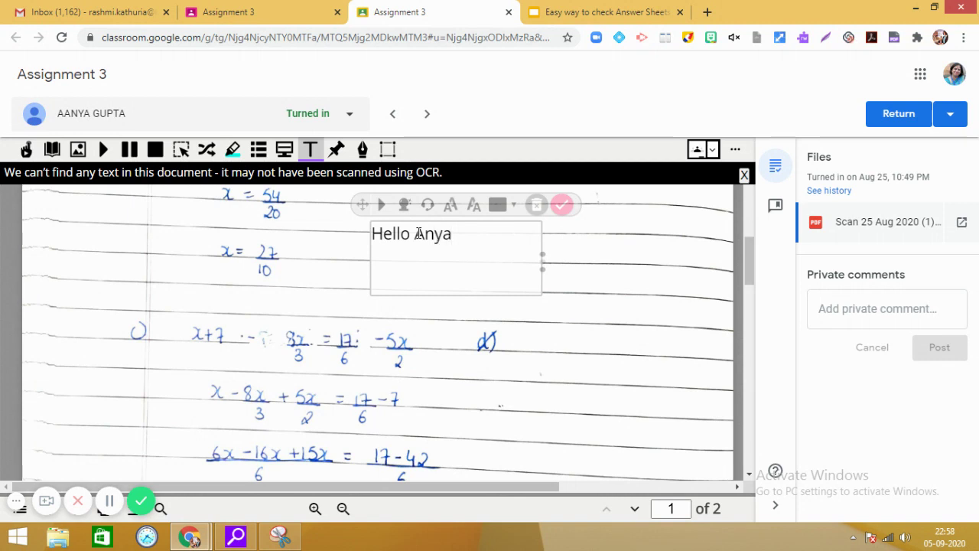
text(,)
key(Return)
text(this is ve)
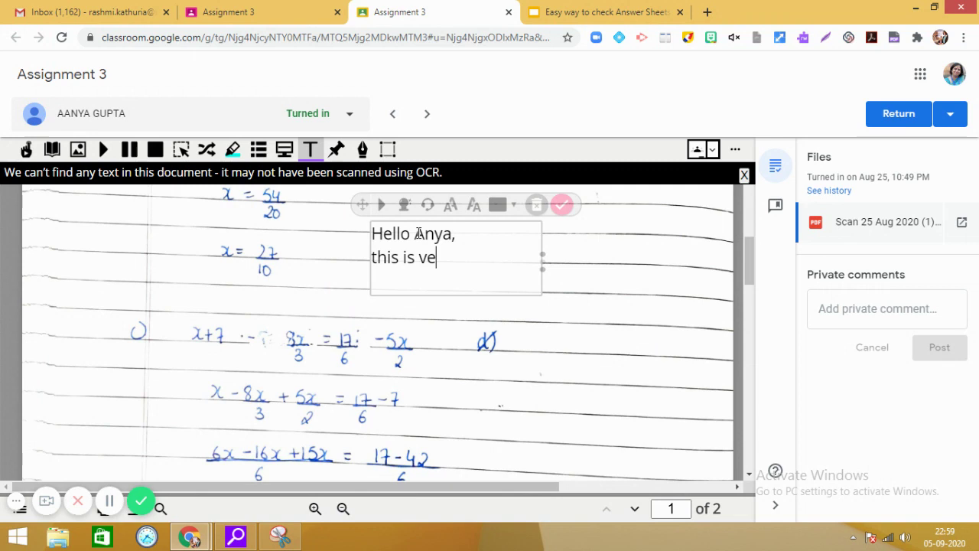
text(ry nice.)
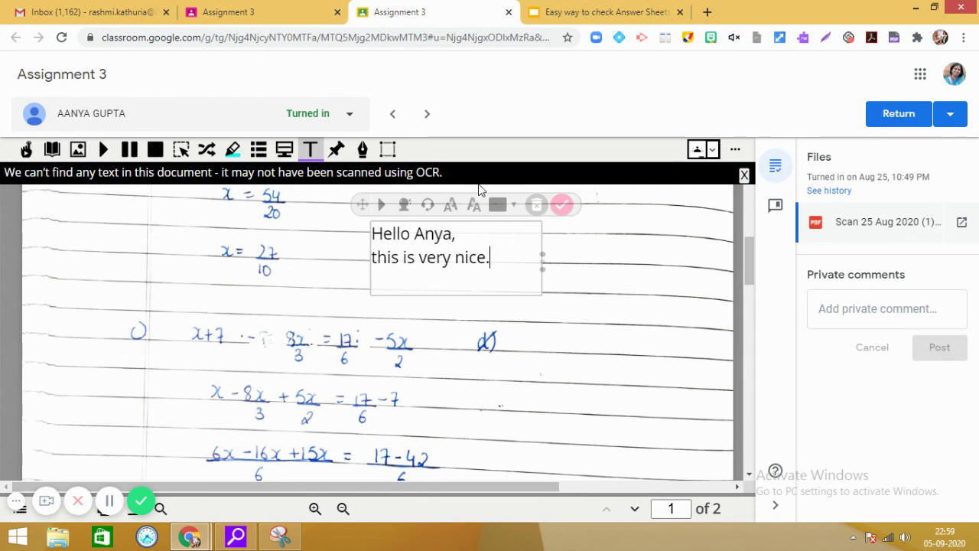
- Commit the greeting note and place a new empty text box at the page's left side
click(562, 204)
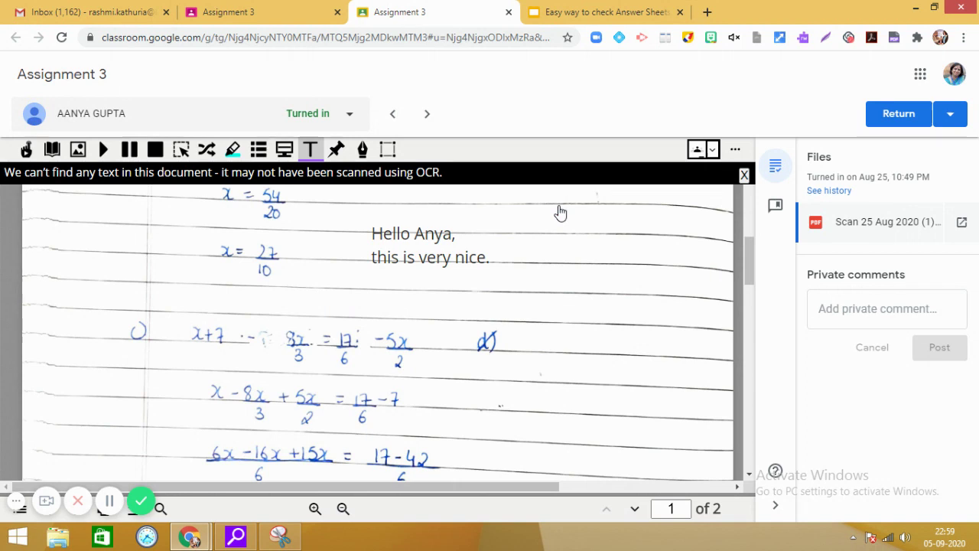
click(525, 242)
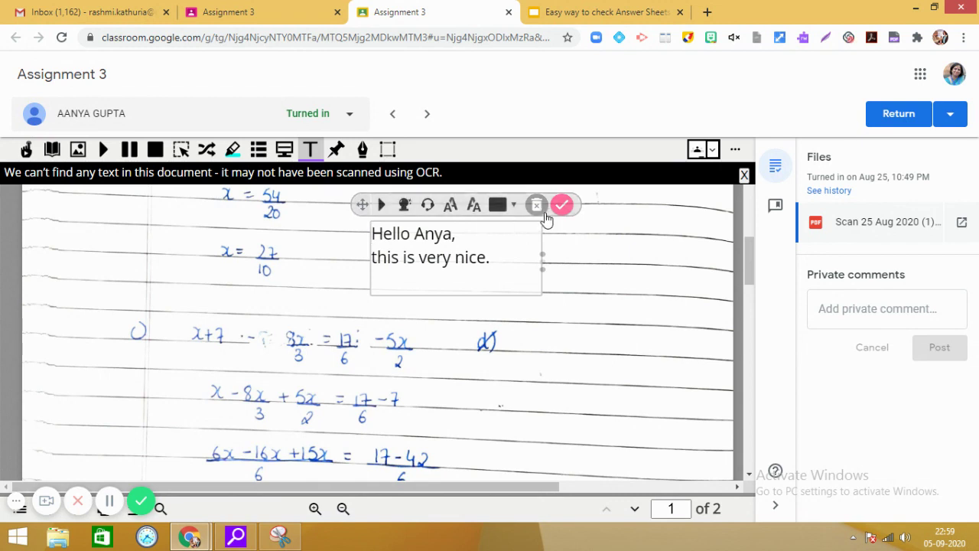
click(561, 205)
click(578, 234)
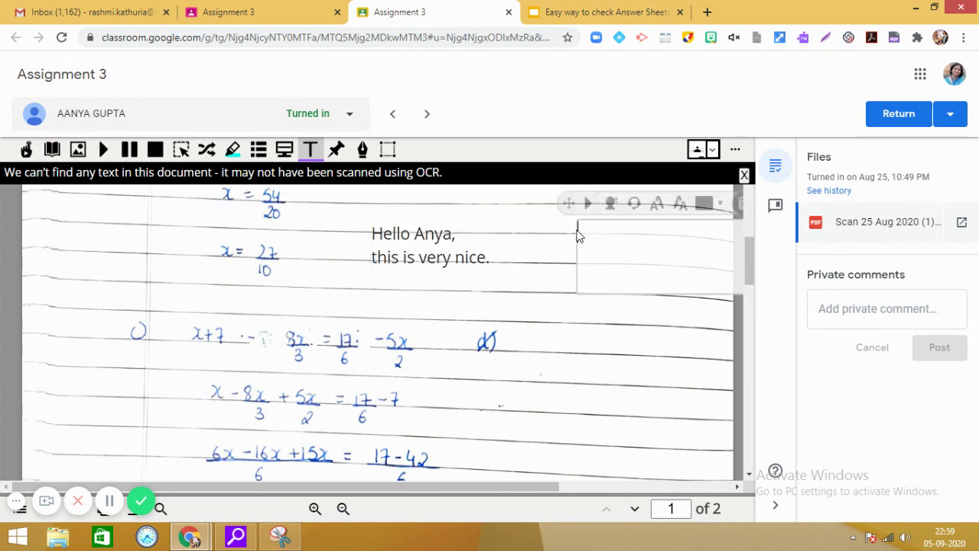
drag(566, 204, 77, 238)
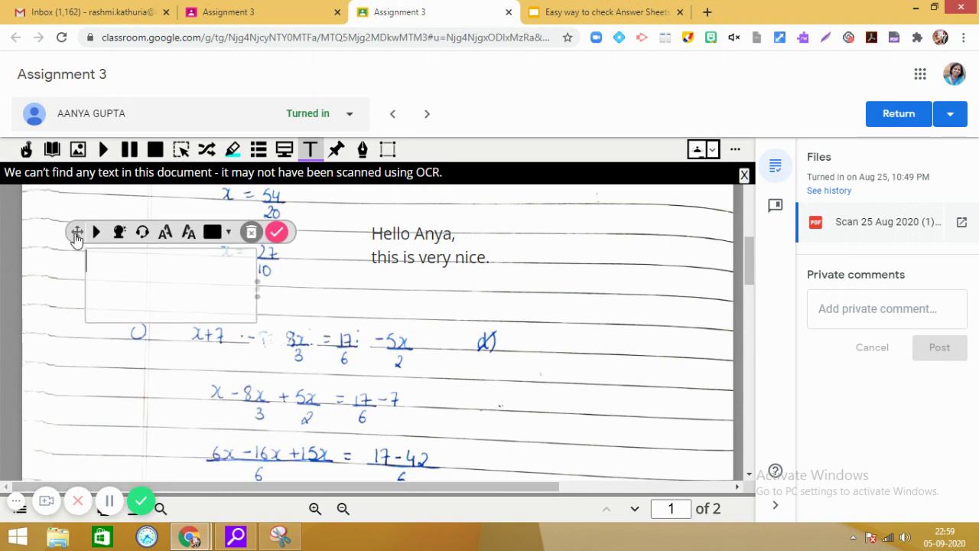
- Try Talk&Type dictation in the text box and delete the misheard phrase
click(143, 233)
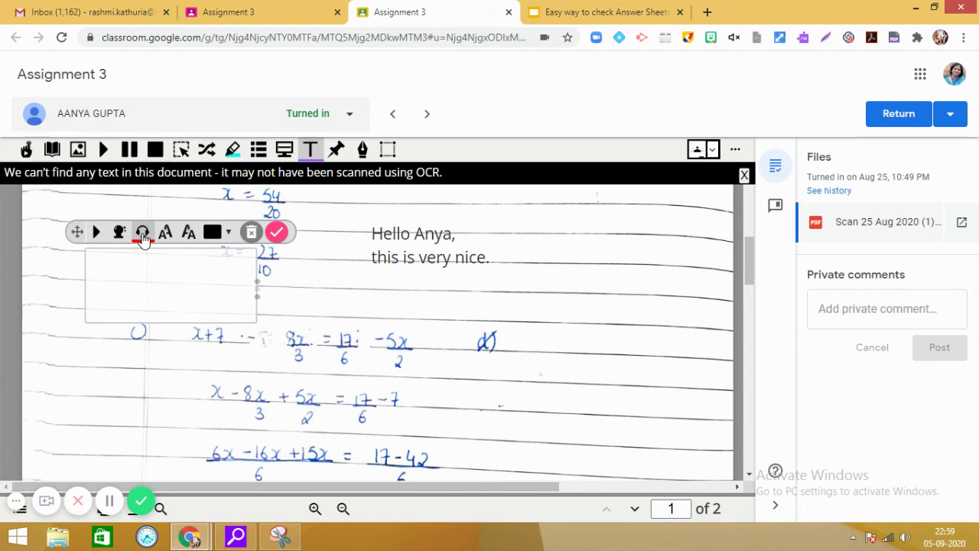
click(143, 238)
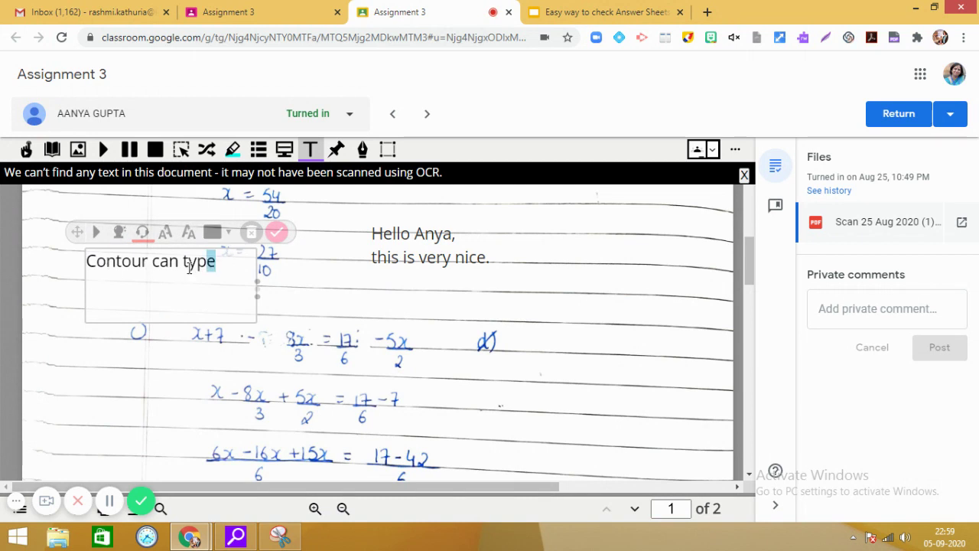
drag(214, 263, 70, 280)
key(BackSpace)
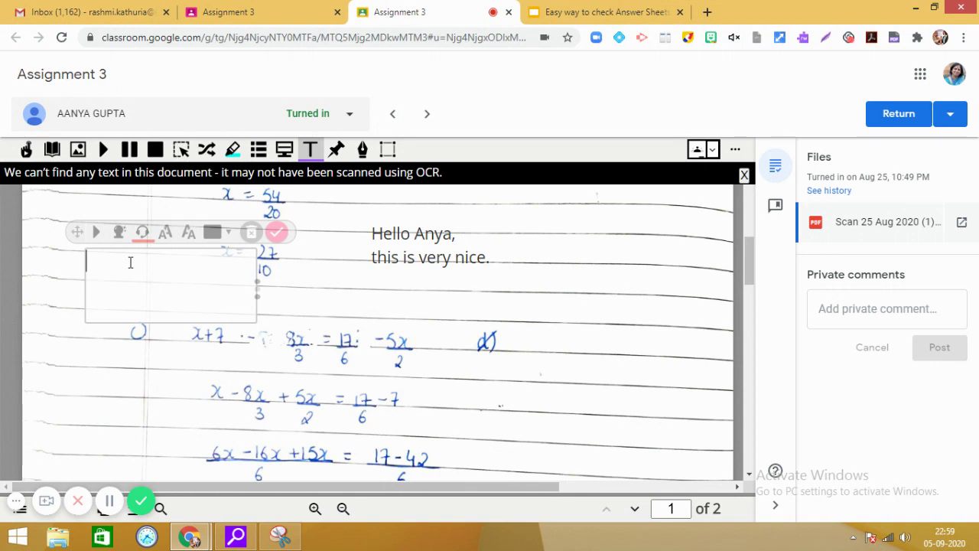
- Type a greeting line telling the student their work is very nice
text(hello Anya this is very nice)
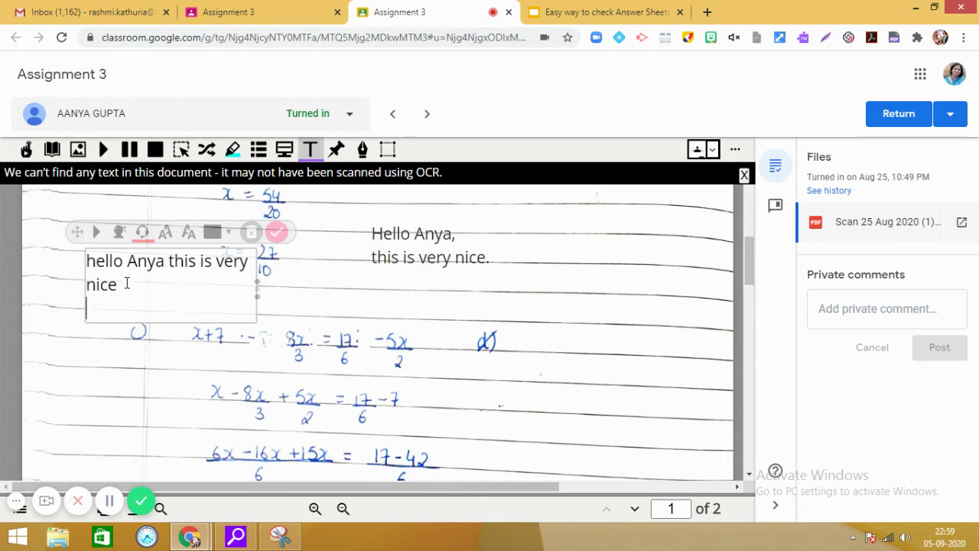
click(127, 283)
key(Return)
text(1)
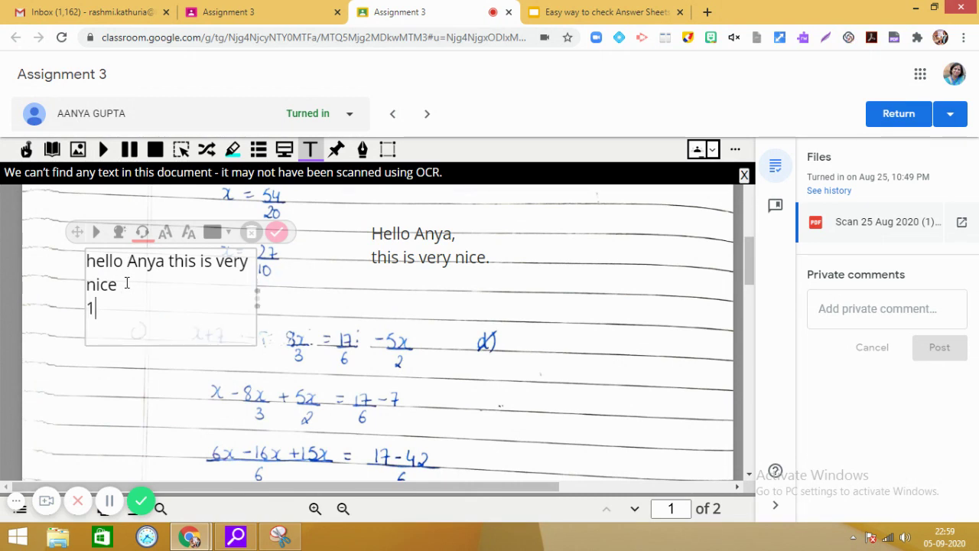
key(BackSpace)
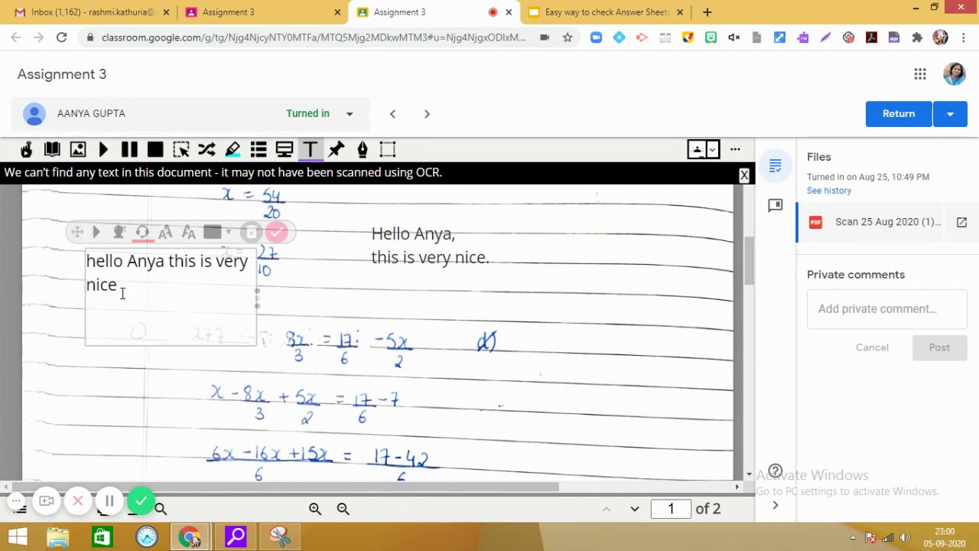
- Add the line 'I think in this linear equation it would be nice if you multiply c' and commit the note
key(Return)
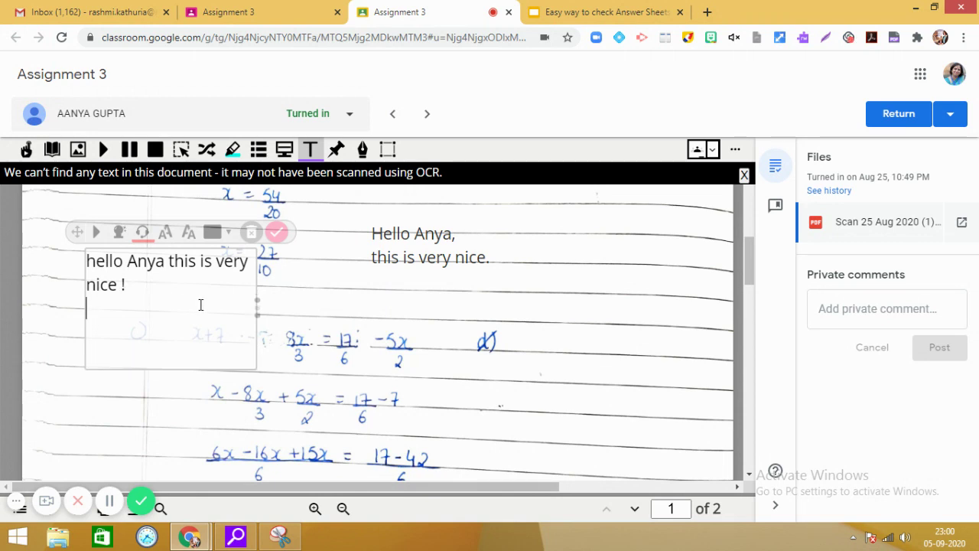
text(their students)
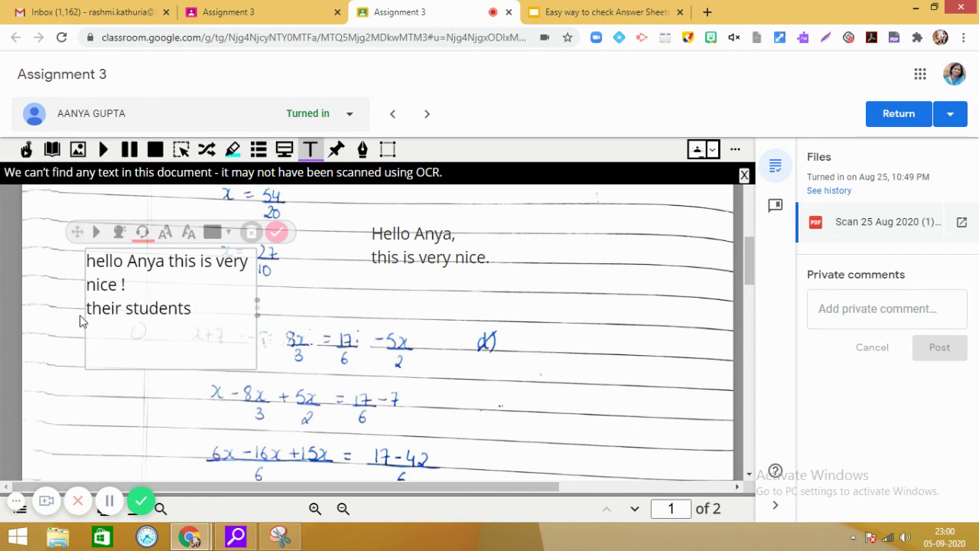
drag(86, 309, 259, 311)
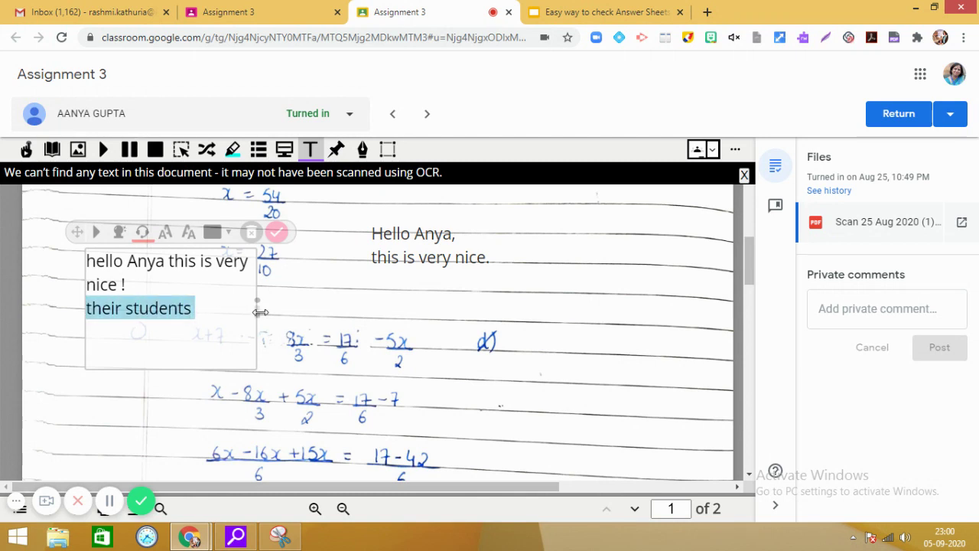
key(BackSpace)
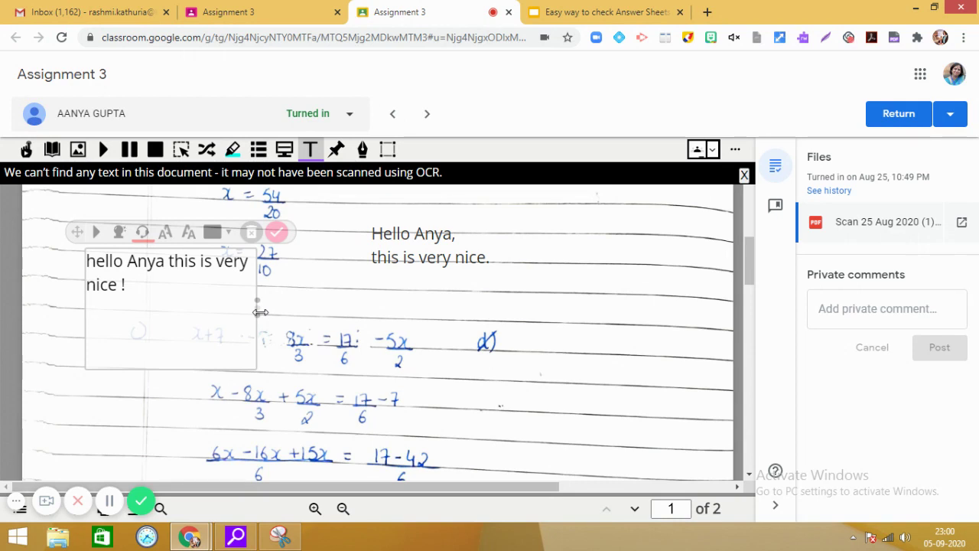
text(I think in this linear equation it would be nice if you multiply )
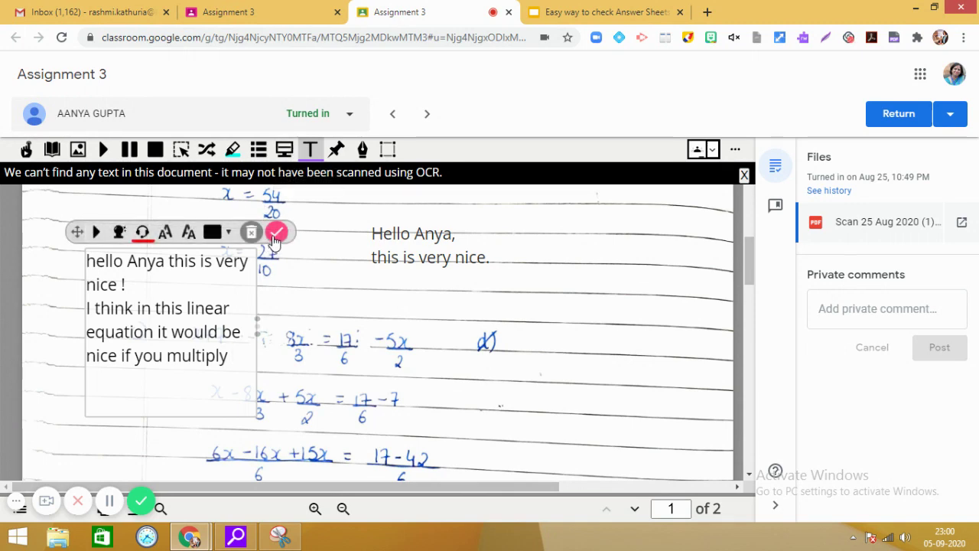
text(c)
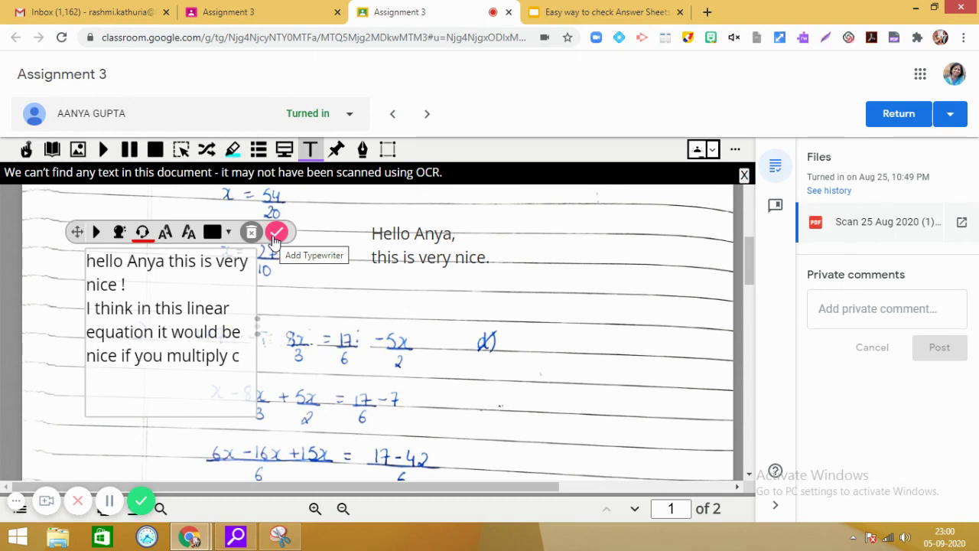
click(276, 233)
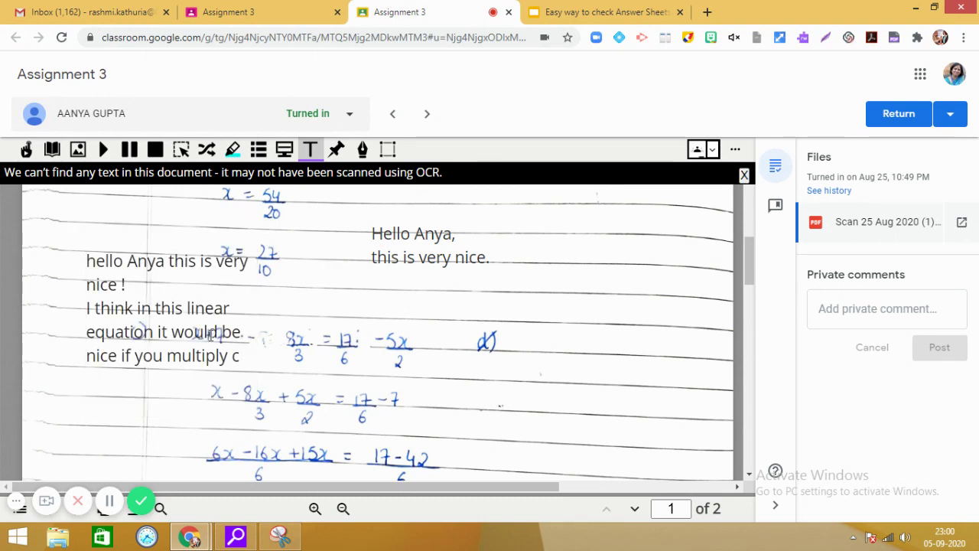
click(212, 331)
- Delete the suggestion note, scroll to page 2 and turn on the Screen Mask
click(253, 231)
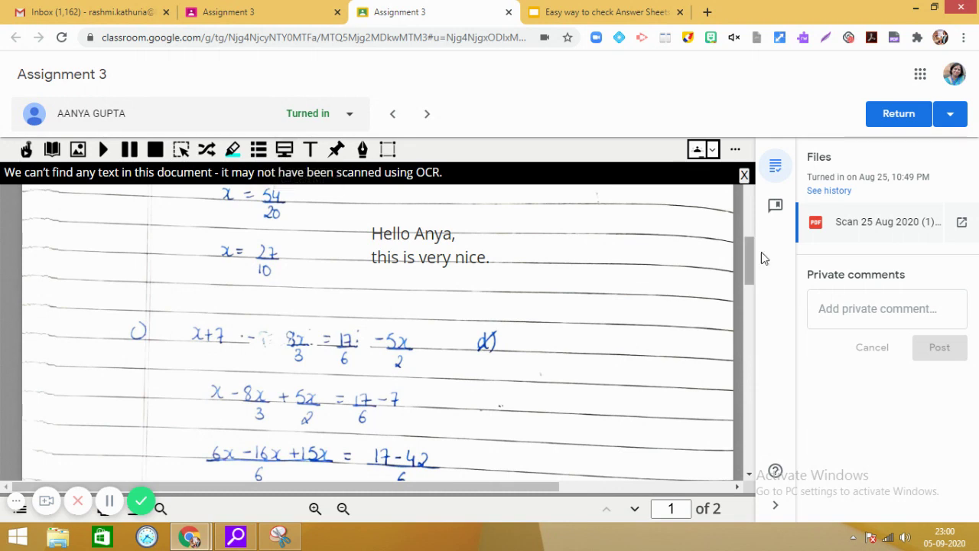
drag(753, 252, 749, 333)
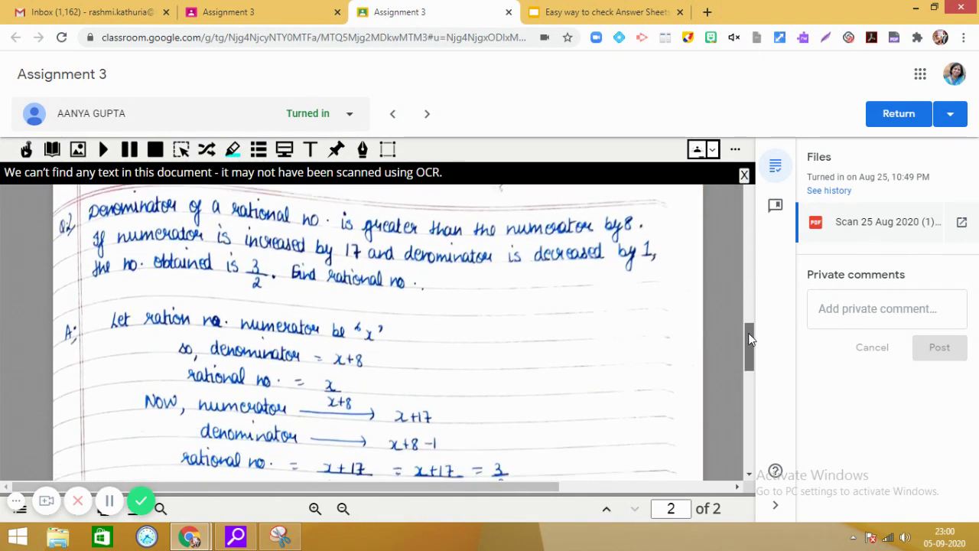
click(284, 150)
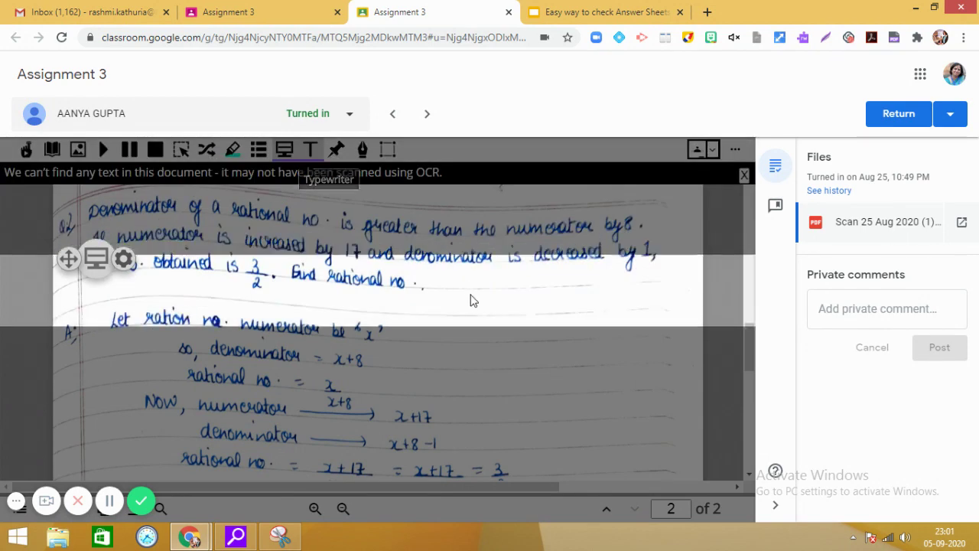
- Type 'dear students' beside the page 2 question, remove an extra empty box, and return to page 1
click(472, 300)
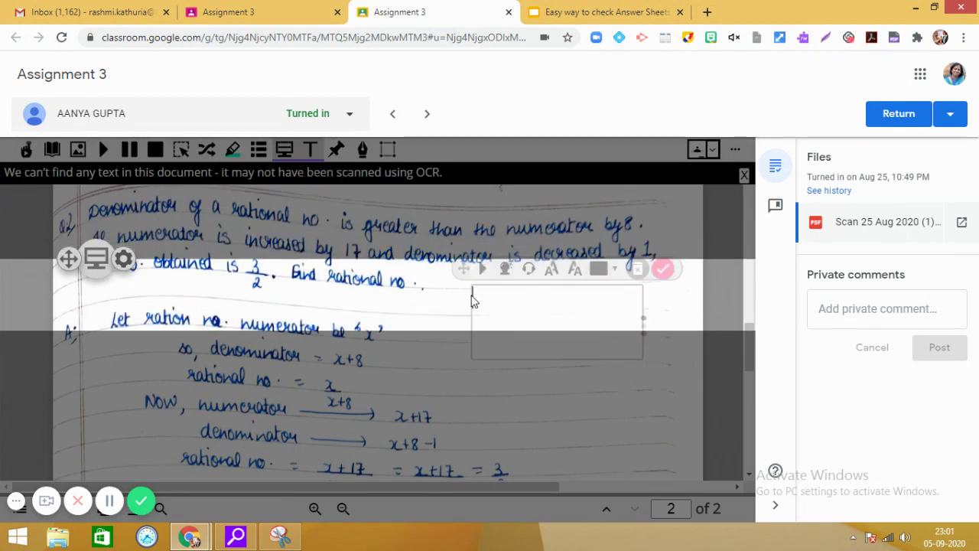
text(dear s)
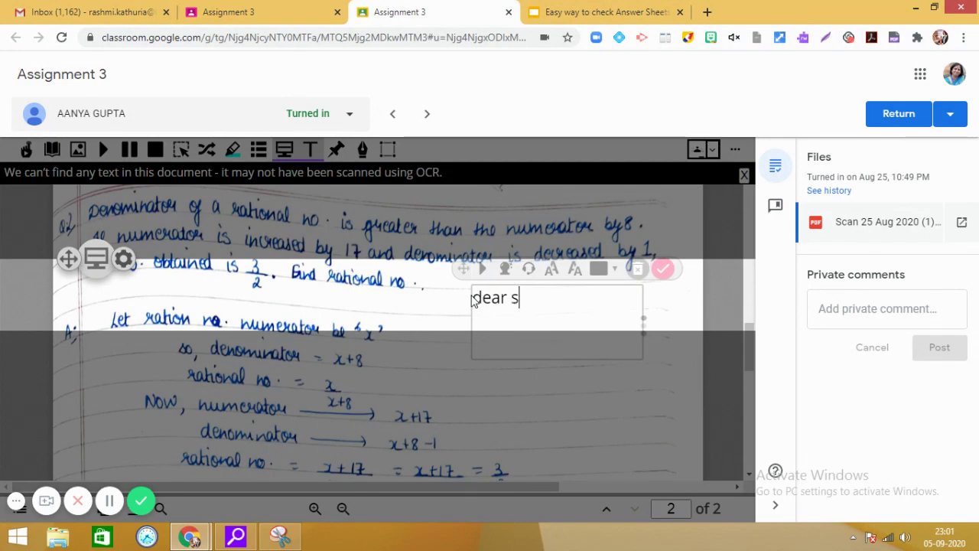
text(tudents)
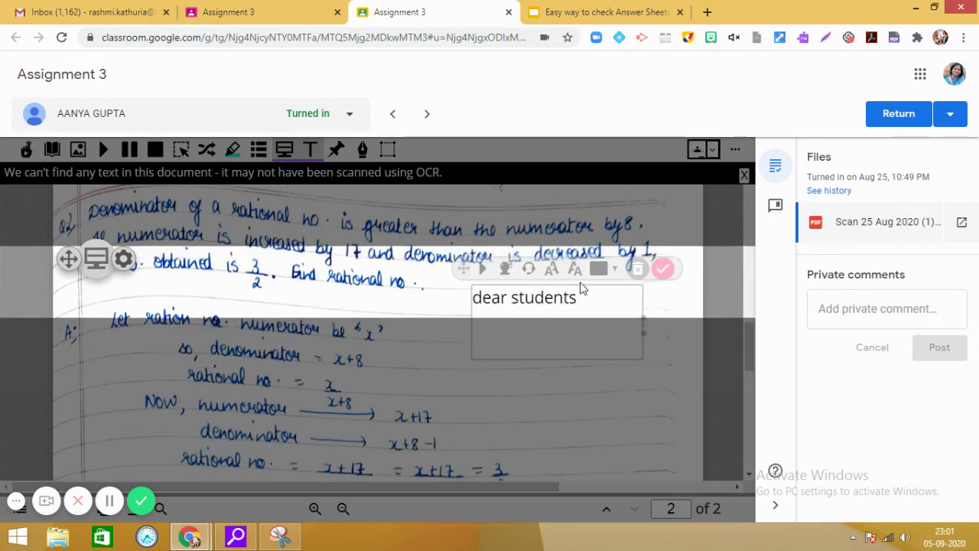
click(663, 270)
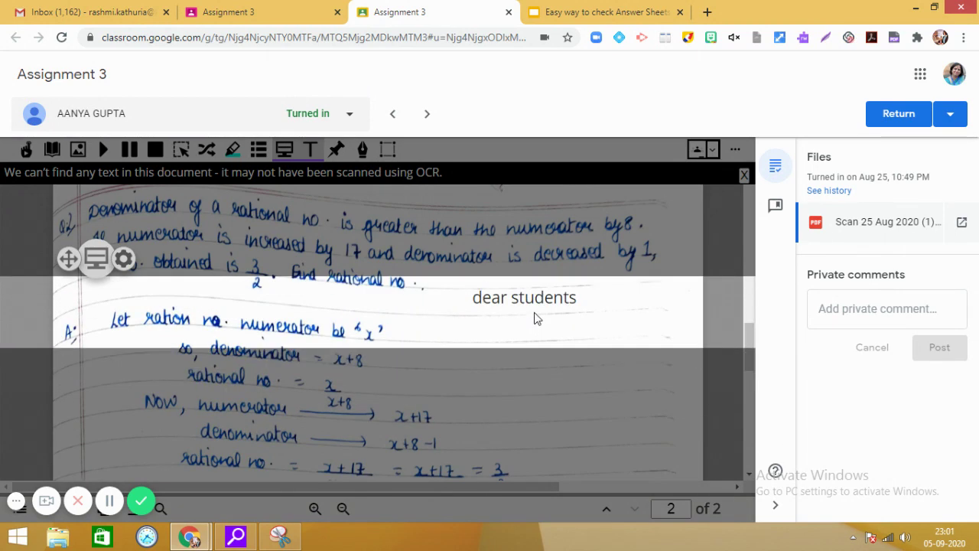
click(535, 318)
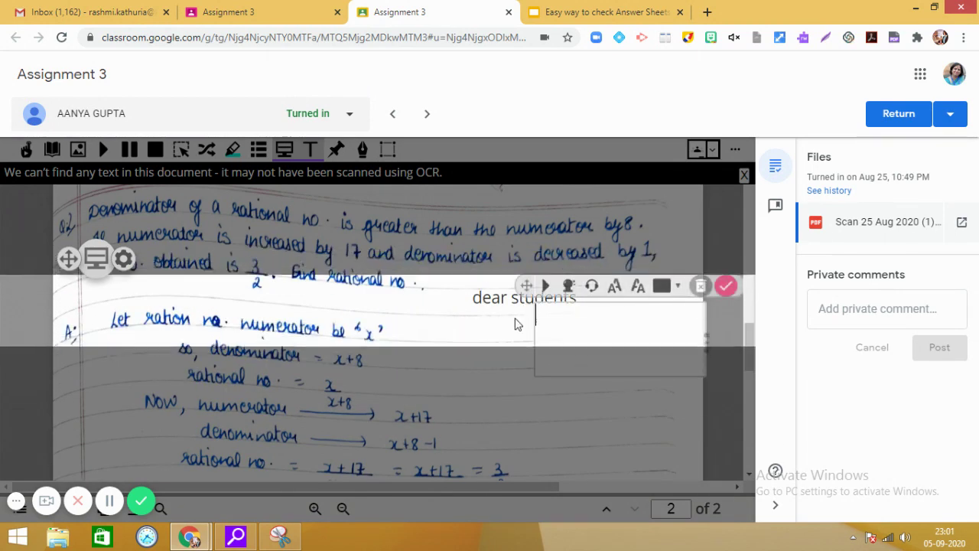
click(699, 287)
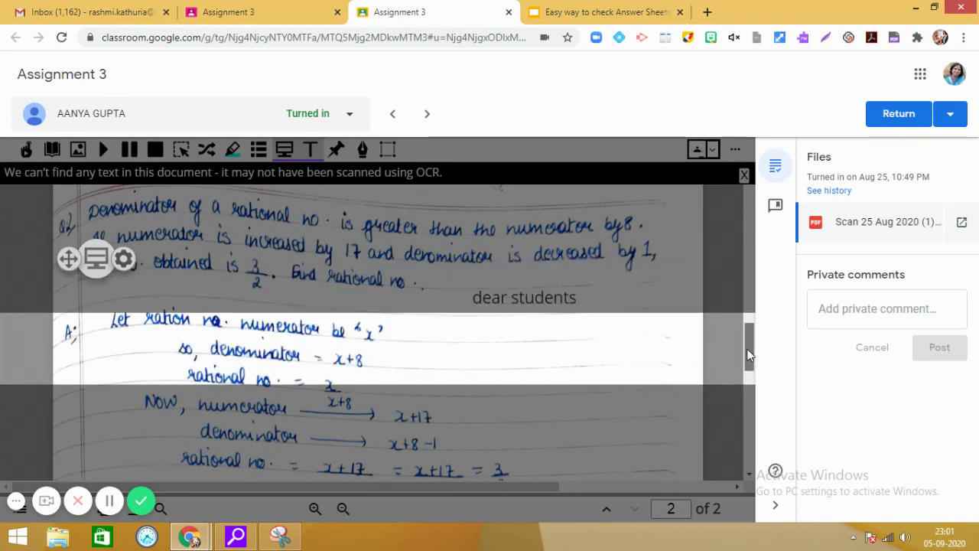
mouse_move(748, 354)
mouse_down()
mouse_move(748, 200)
mouse_move(747, 254)
mouse_up()
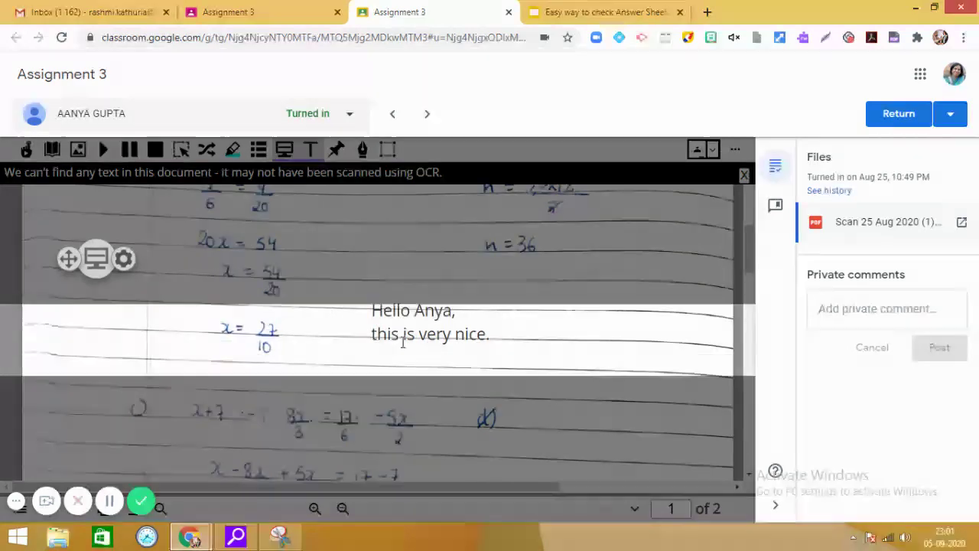
- Delete the typed greeting, the red arrow and the red ellipse around linear equations
click(402, 342)
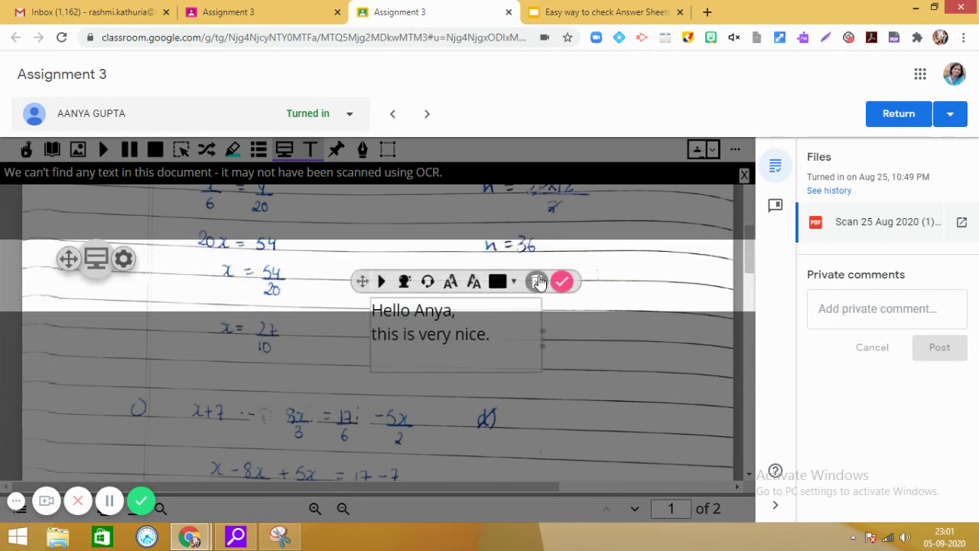
click(540, 281)
drag(749, 264, 748, 222)
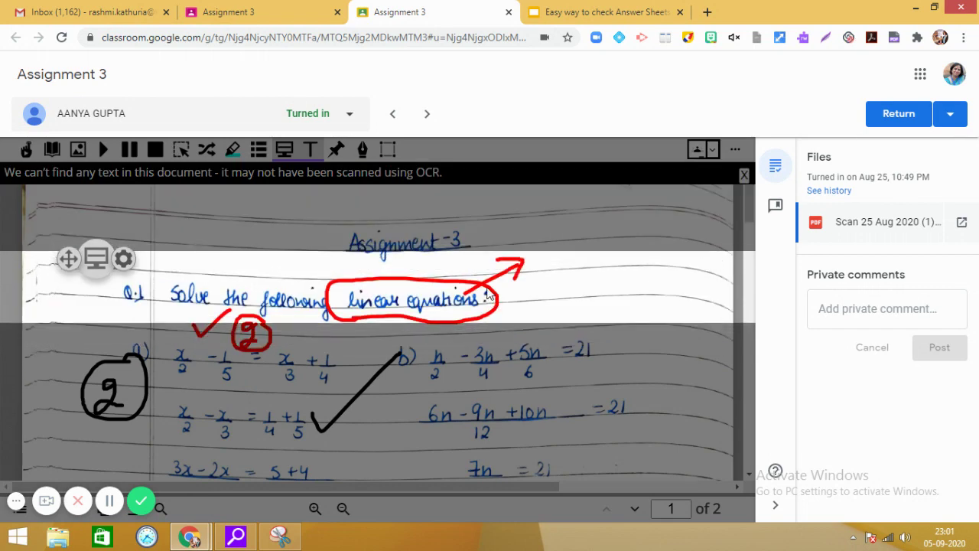
click(487, 291)
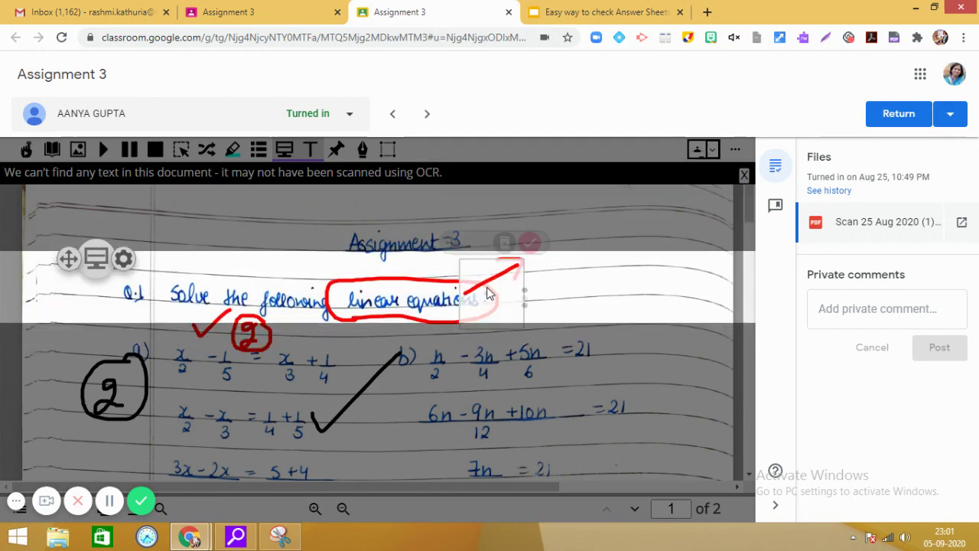
click(506, 248)
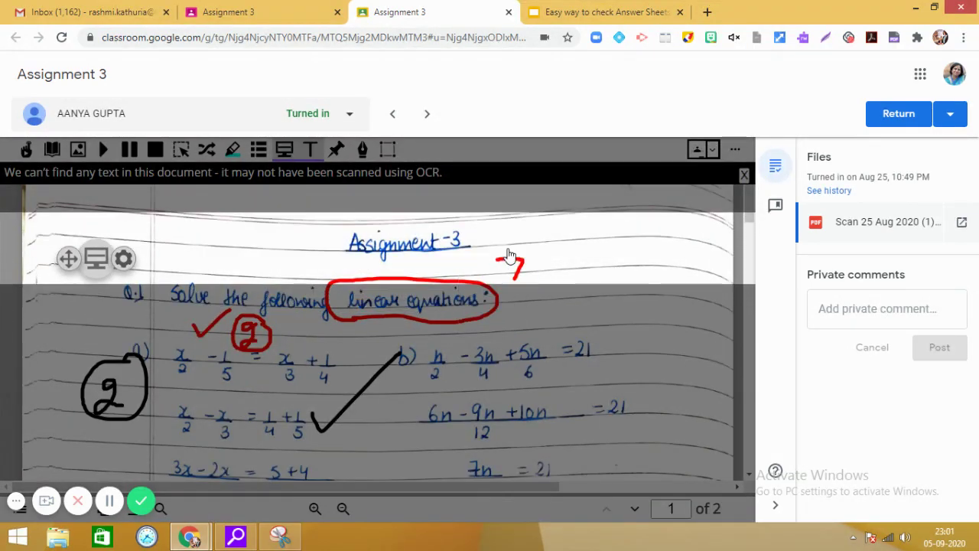
click(475, 290)
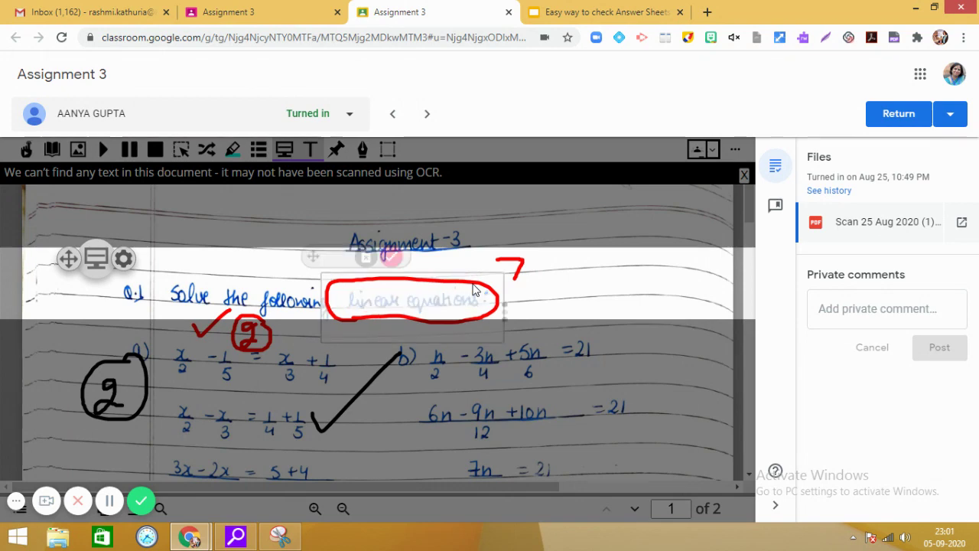
click(367, 258)
- Delete the red 7, the red circle, the red 9 and the red tick mark
click(524, 267)
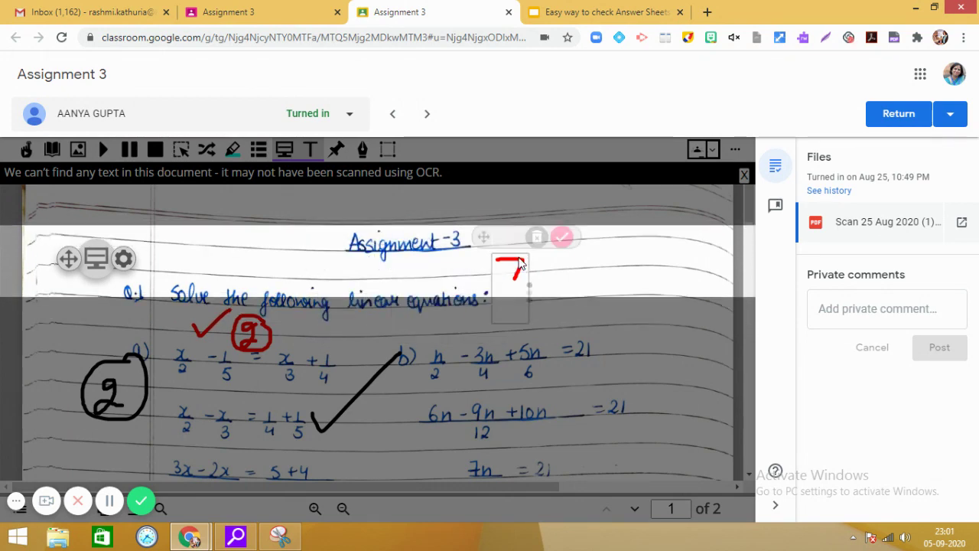
click(539, 234)
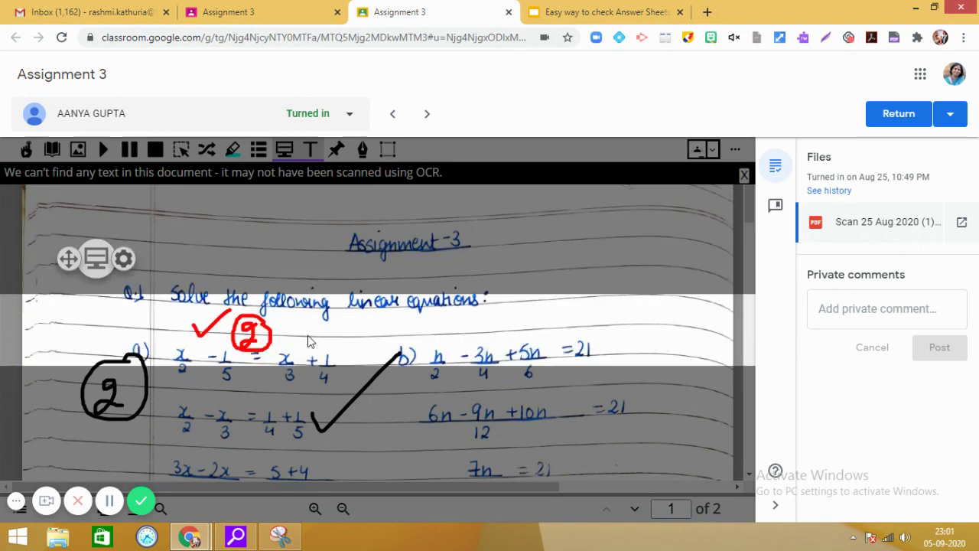
click(268, 342)
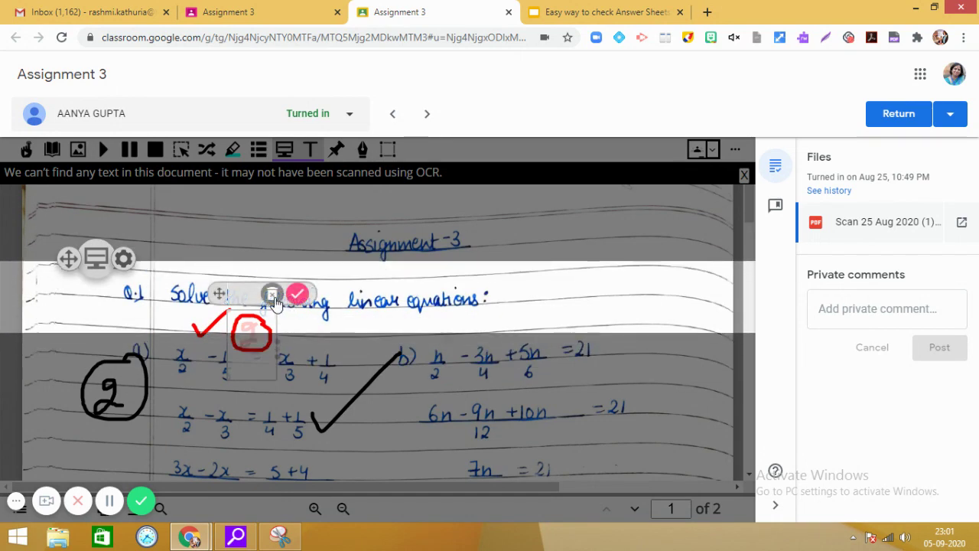
click(297, 293)
click(246, 335)
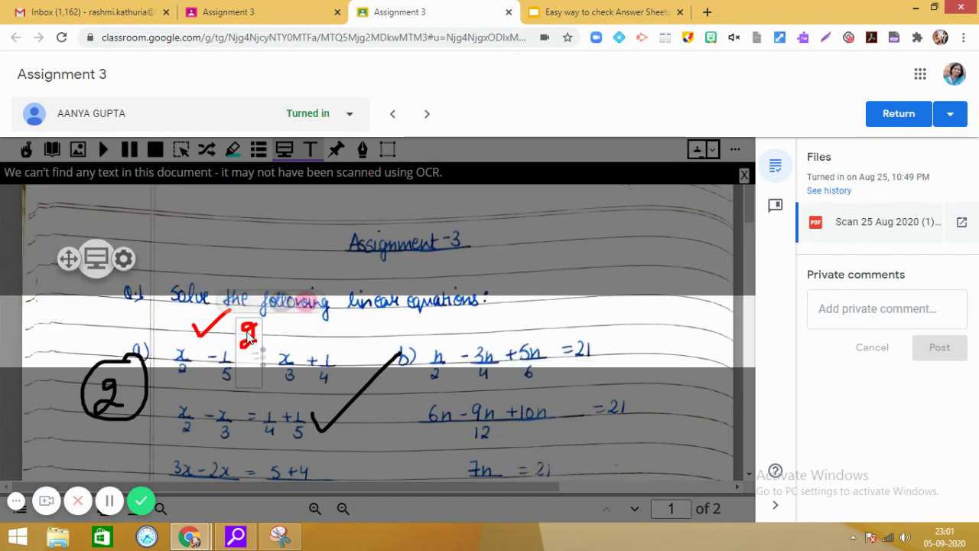
click(281, 303)
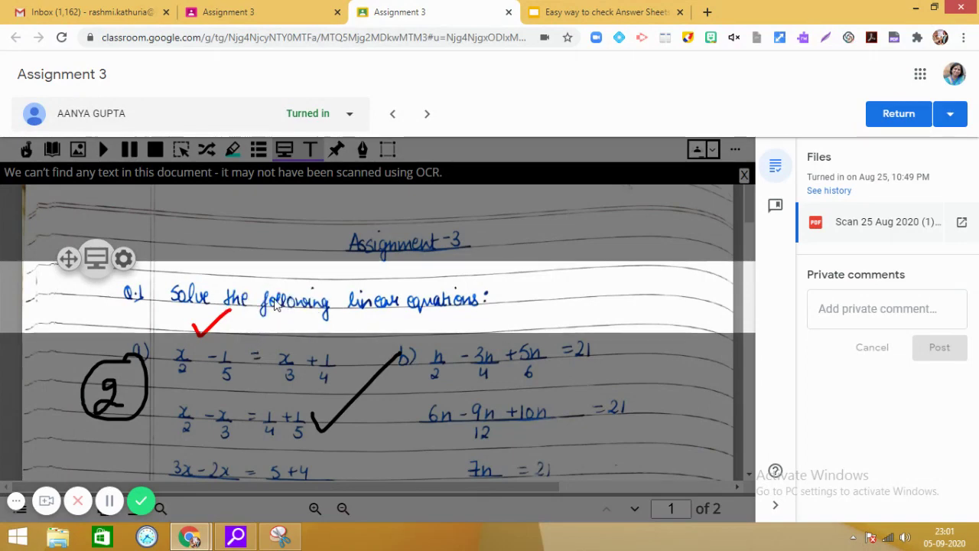
click(220, 319)
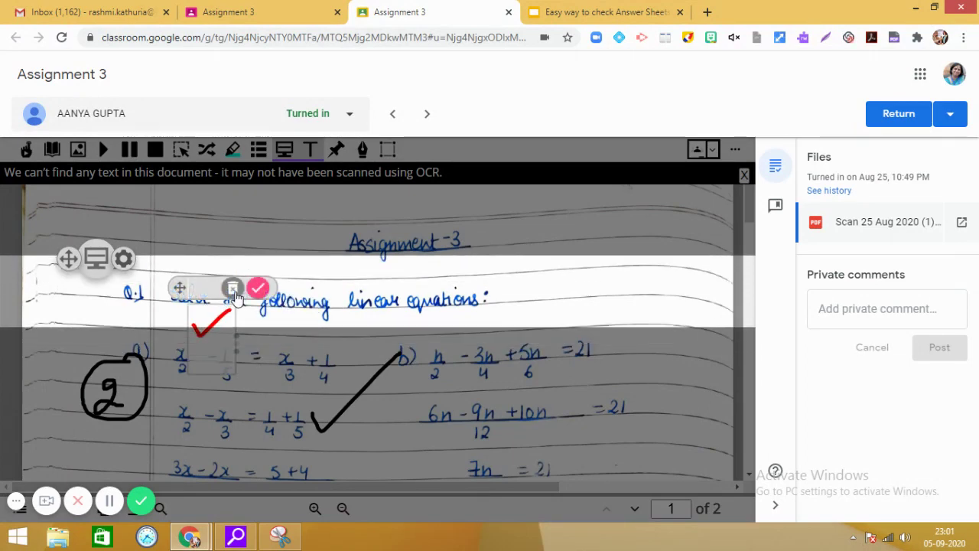
click(232, 288)
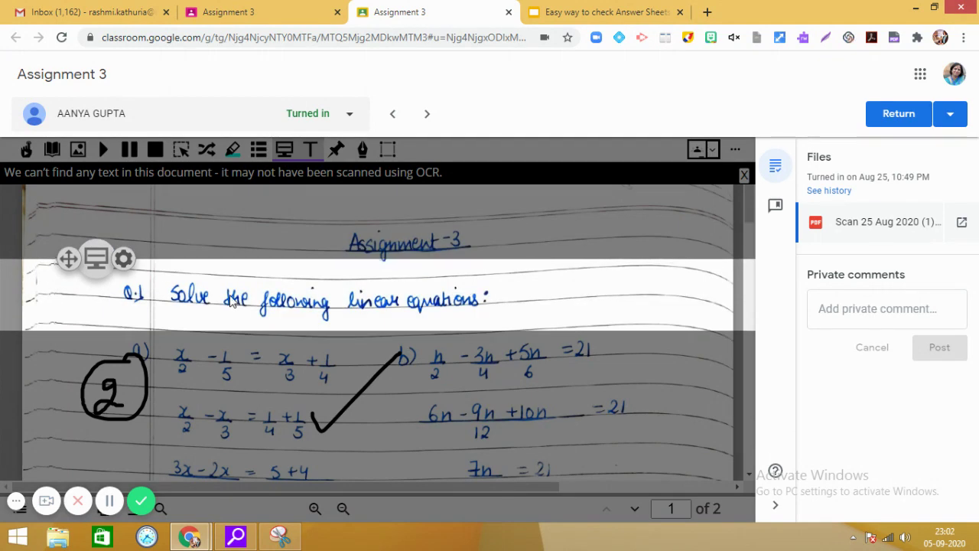
- Switch off the Texthelp Screen Mask to remove the dimmed bands over page 1
click(92, 259)
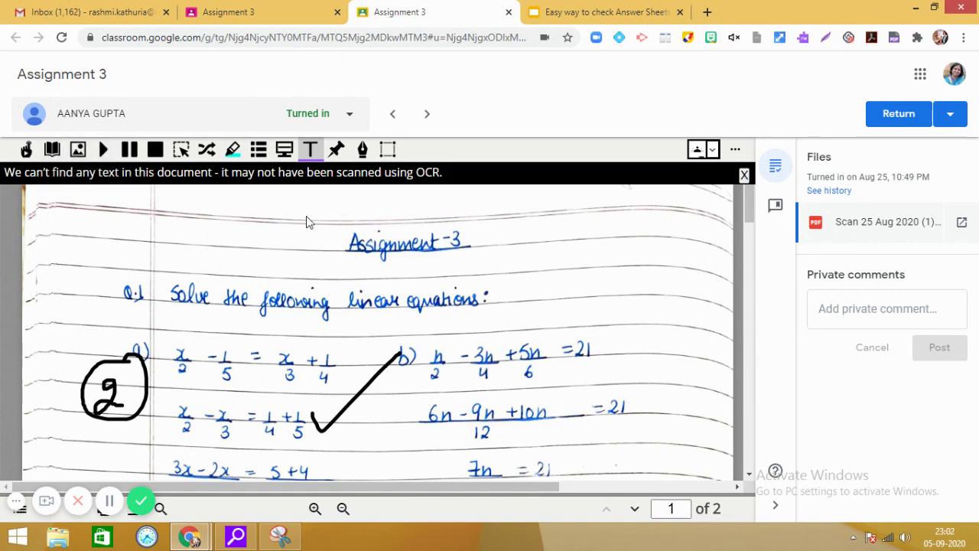
click(78, 150)
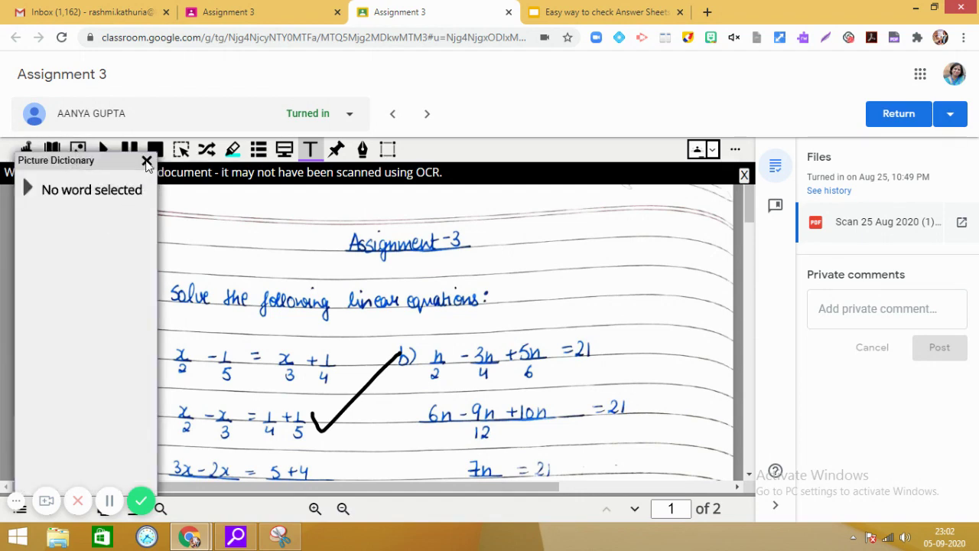
click(146, 162)
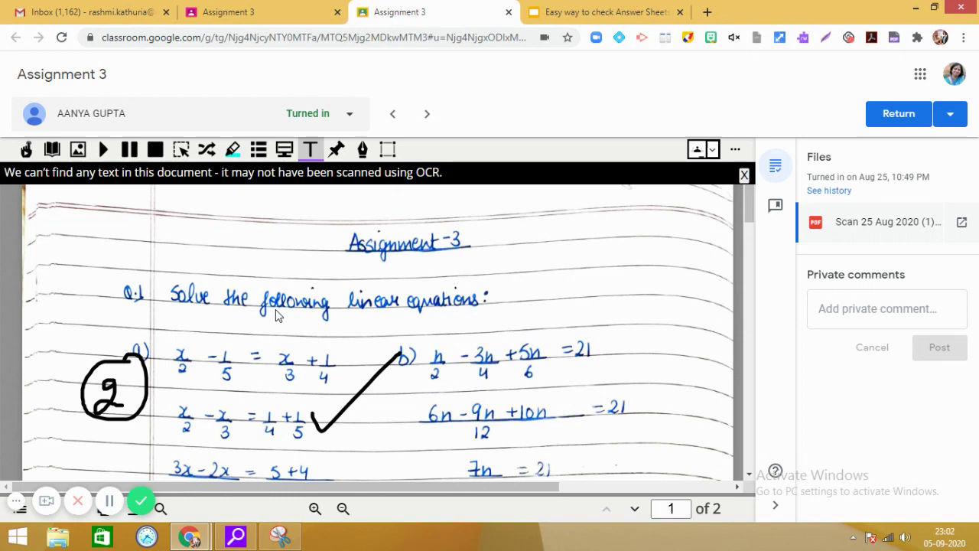